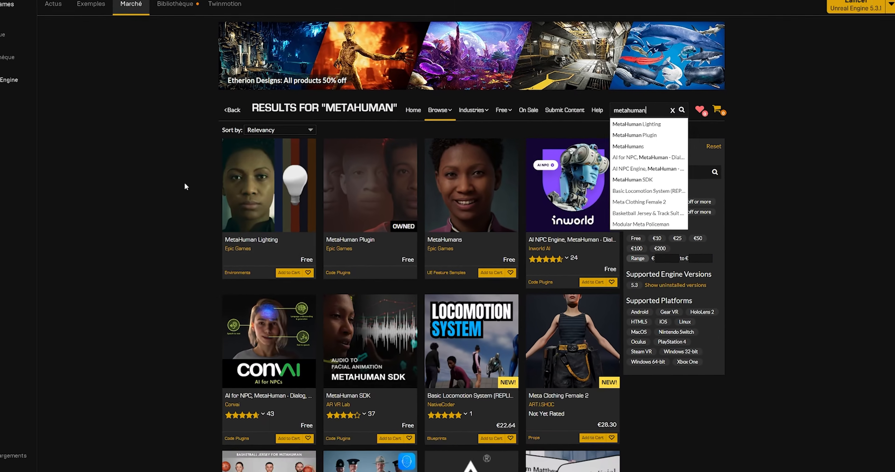
- Look up the MetaHuman Plugin in the marketplace and try to install it into the engine from the library
click(185, 184)
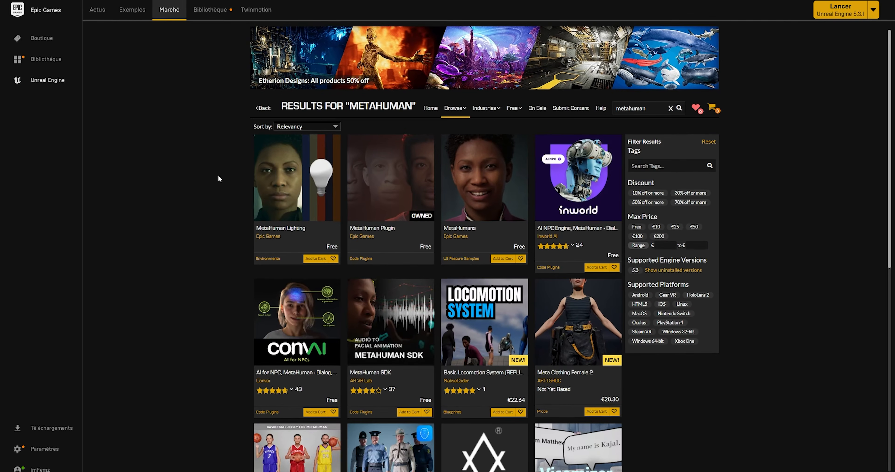
click(385, 170)
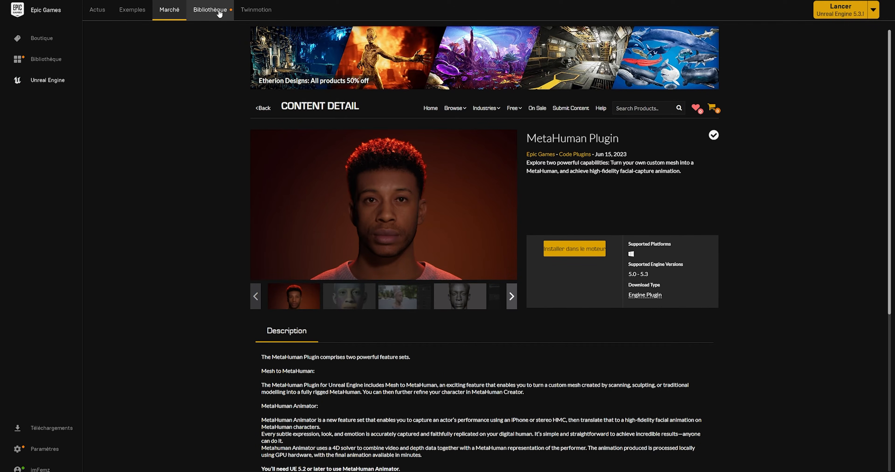
click(210, 9)
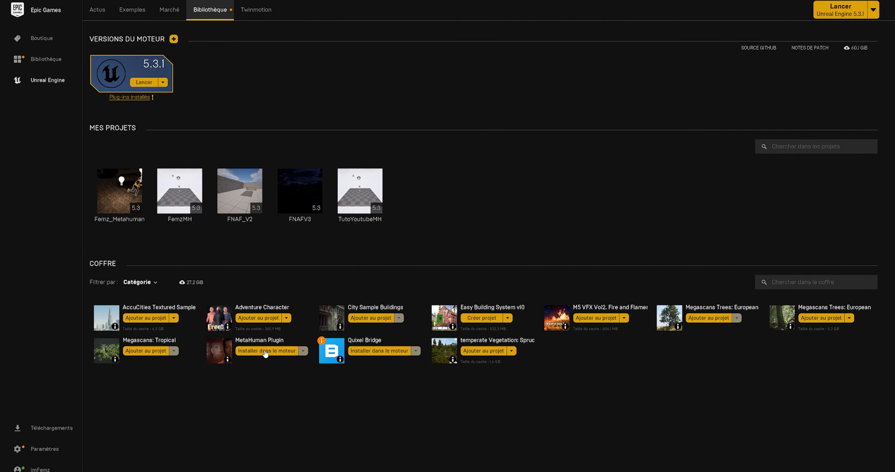
click(291, 351)
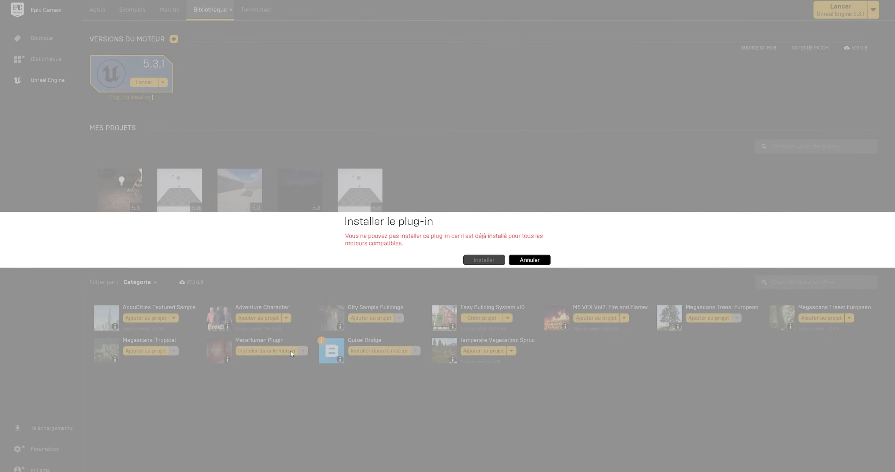
click(528, 260)
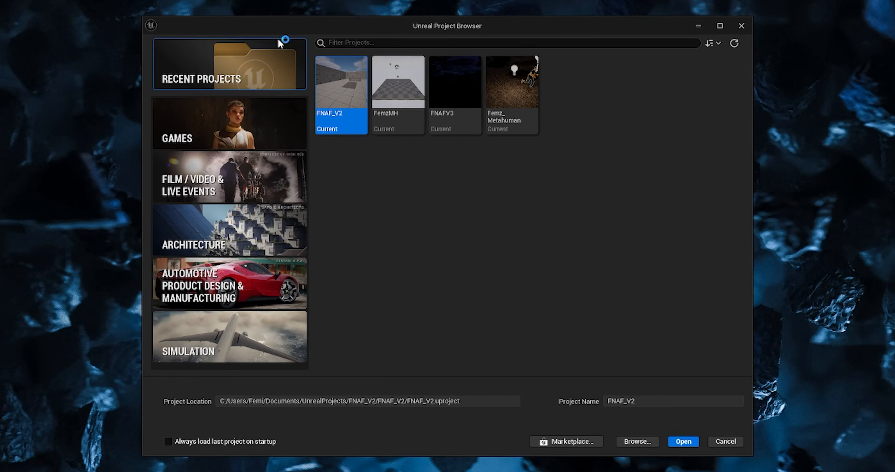
- Set up a new Blank project in the Film / Video & Live Events category, named TutoYoutubeMH
click(239, 184)
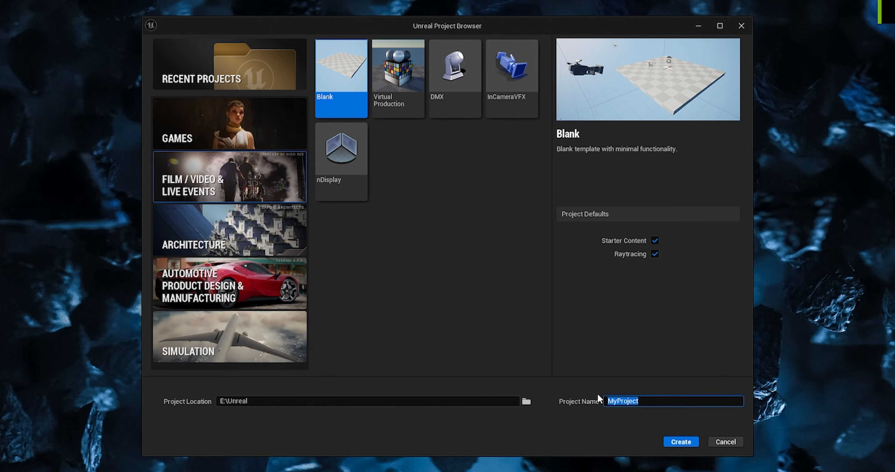
text(Tutor)
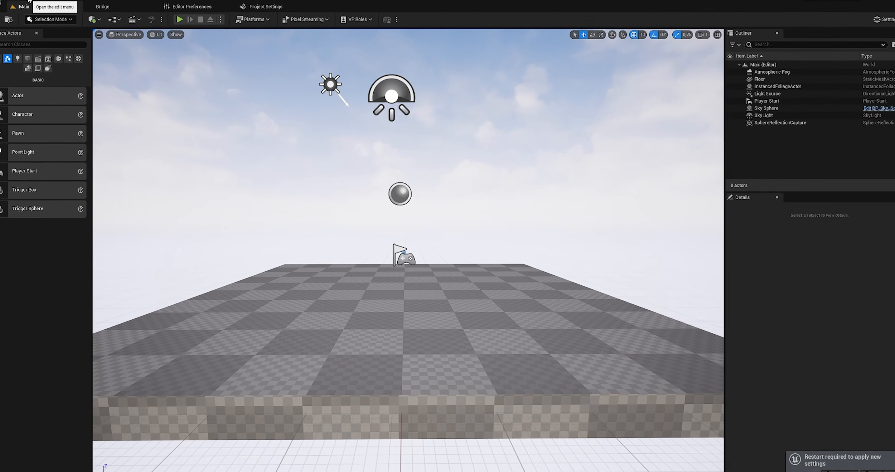
- In the project settings for IMG Media caching, set Cache Size and Global Cache Size to 2 GB and Cache Threads to 4
click(29, 1)
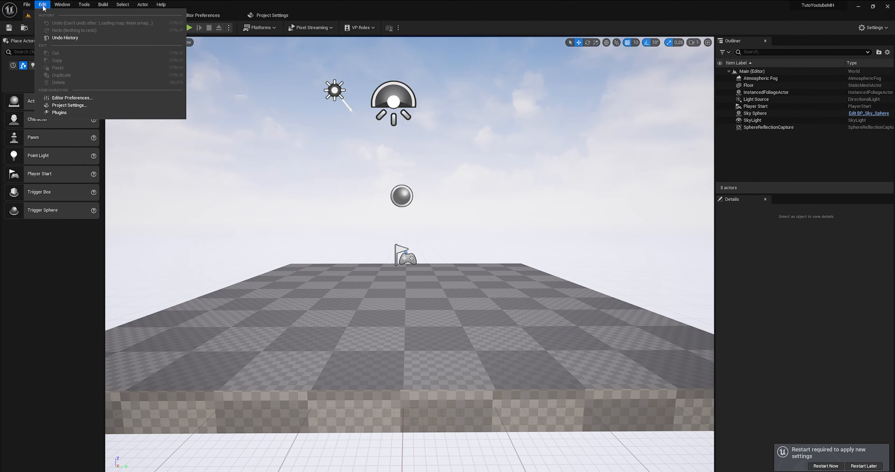
click(85, 106)
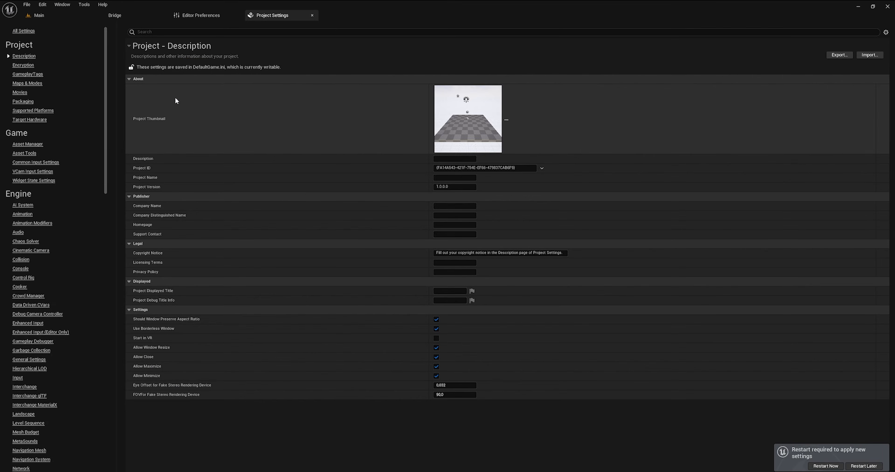
text(cache)
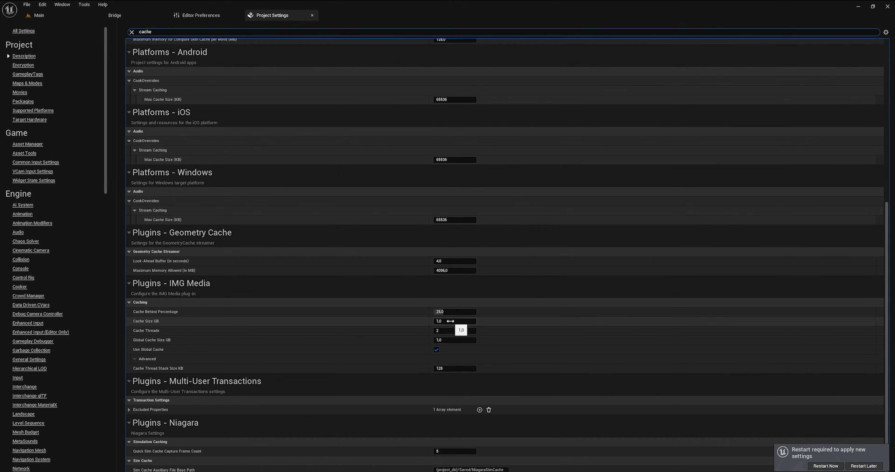
click(438, 321)
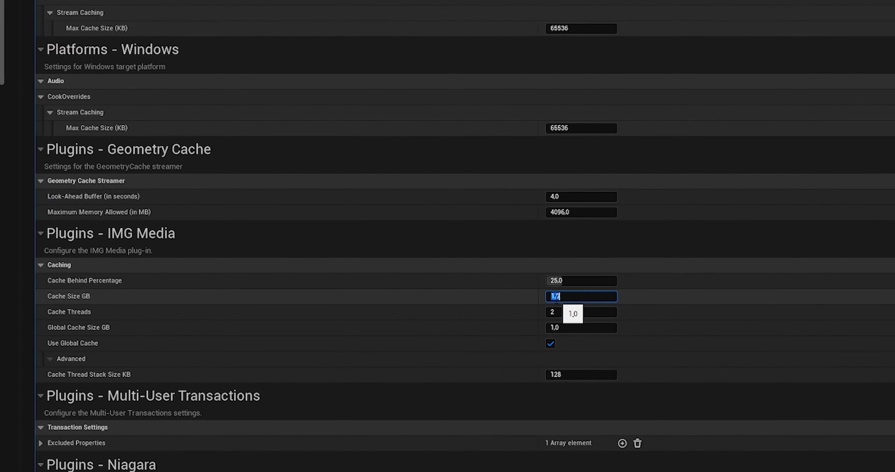
text(2)
click(597, 304)
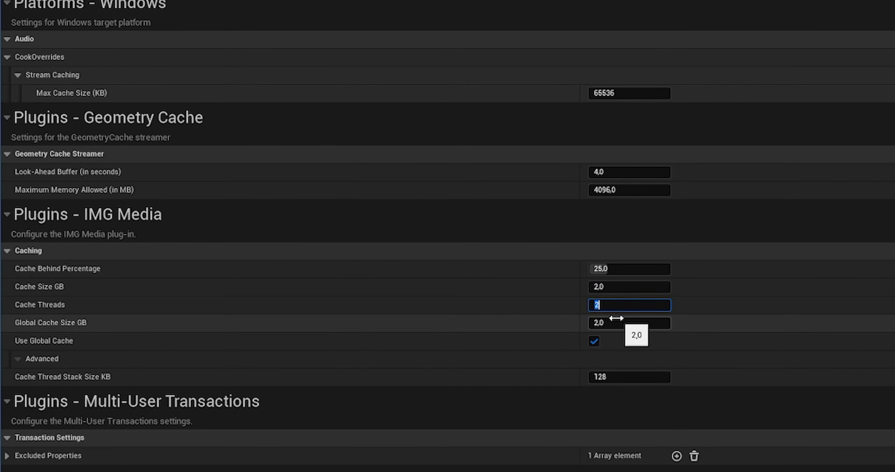
text(4)
key(Return)
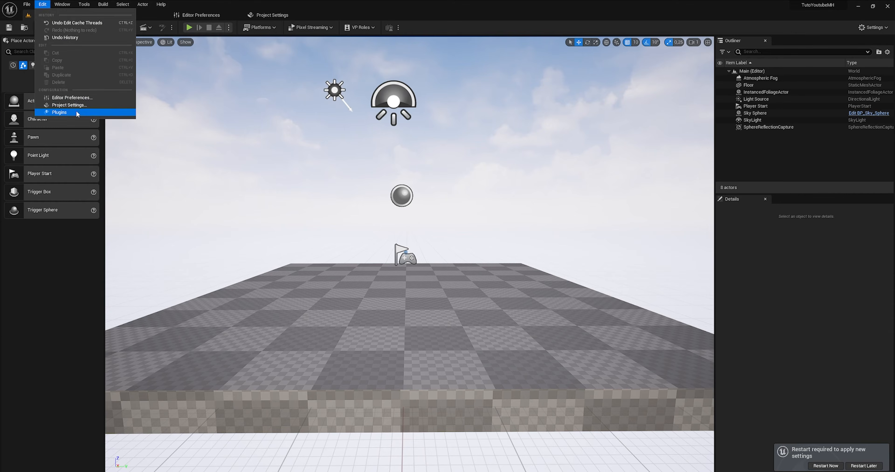
- Look up the MetaHuman and livelink plugins in the project's plugin list to check whether they are enabled
click(76, 111)
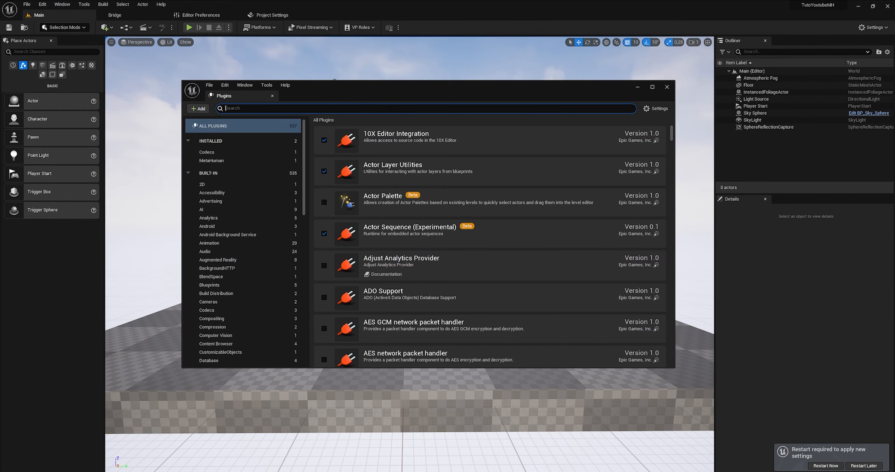
click(390, 109)
text(metahuan)
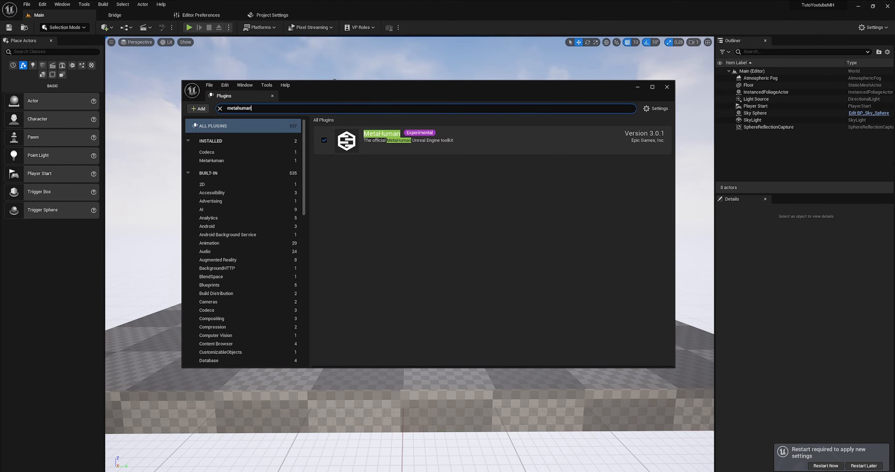
text(livelink)
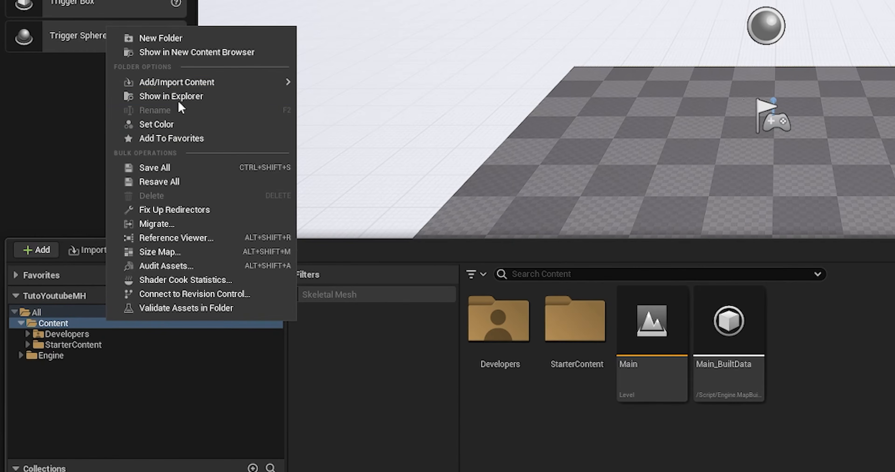
- Create a folder named MetaFemz inside the project's Content folder
click(161, 38)
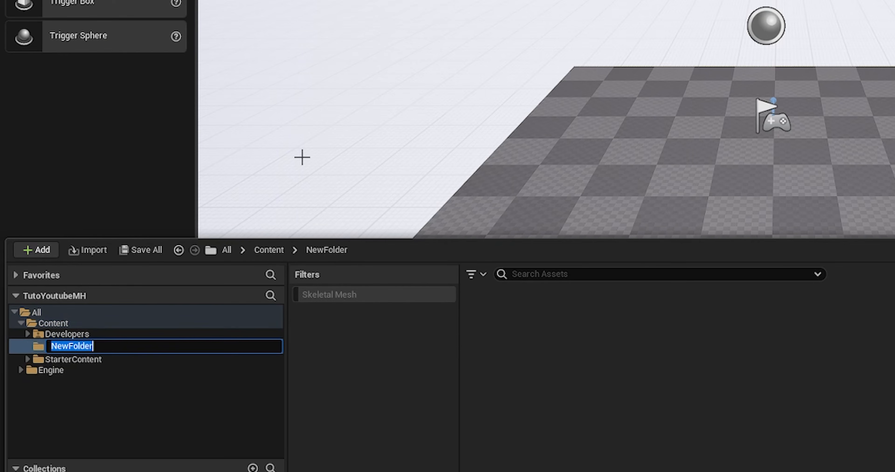
text(Me)
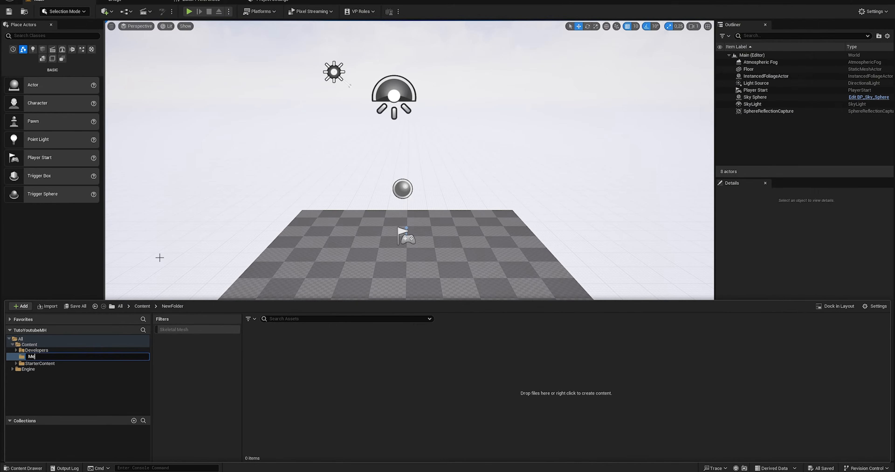
text(taFemz)
key(Return)
- Create a MetaHuman Animator Capture Source and a MetaHuman Identity asset in the MetaFemz folder
right_click(319, 355)
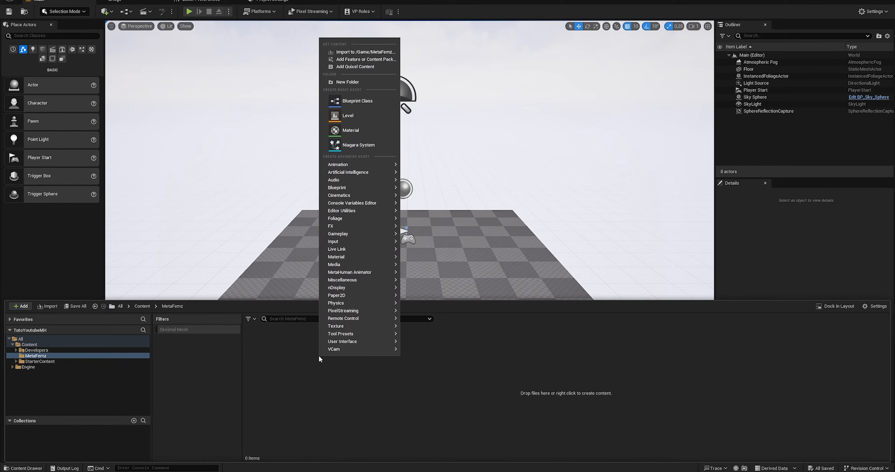
mouse_move(372, 271)
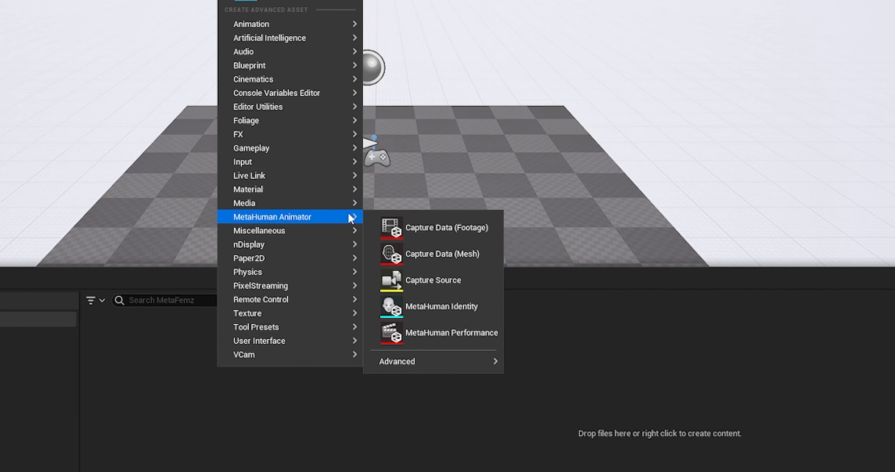
click(436, 288)
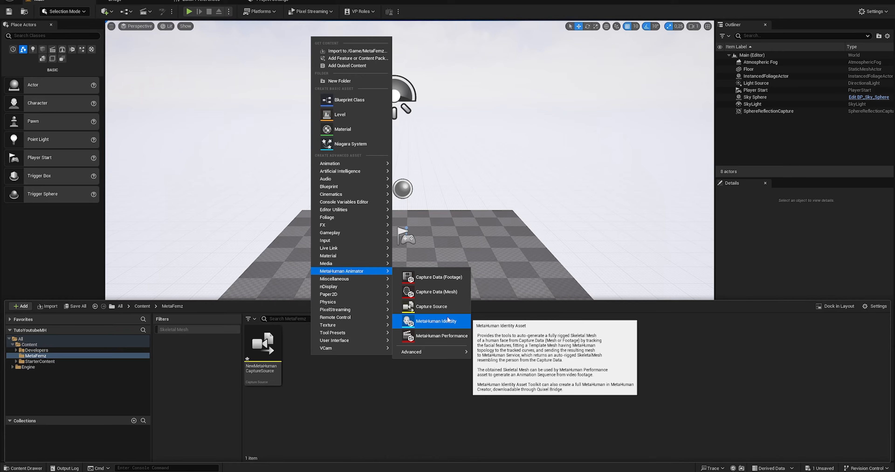
click(447, 320)
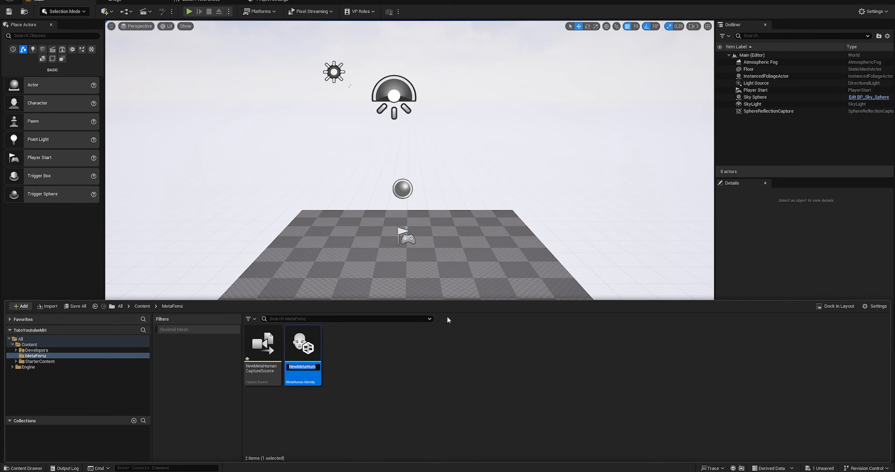
- Add a MetaHuman Performance asset to the MetaFemz folder
right_click(374, 351)
mouse_move(443, 269)
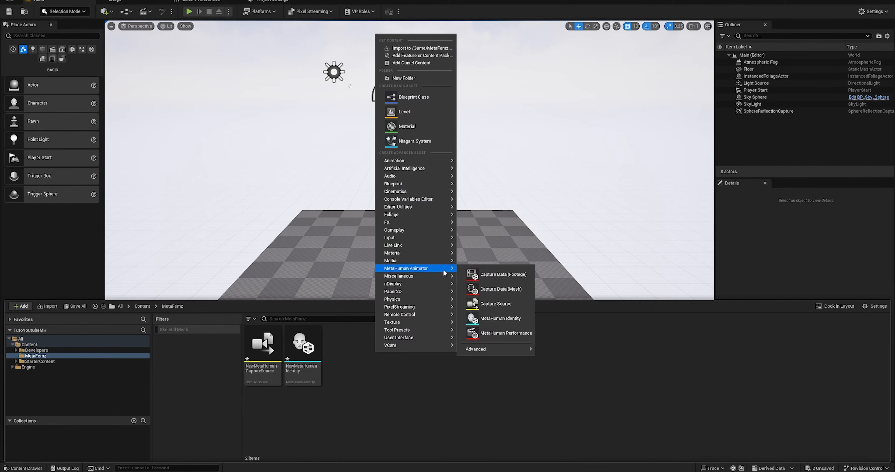
click(507, 331)
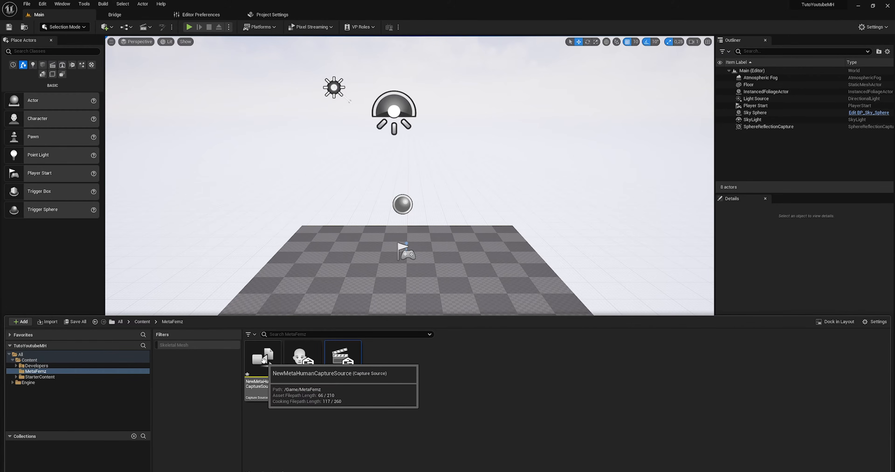
- Open the capture source asset and set its Capture Source Type to LiveLinkFace Connection
double_click(263, 359)
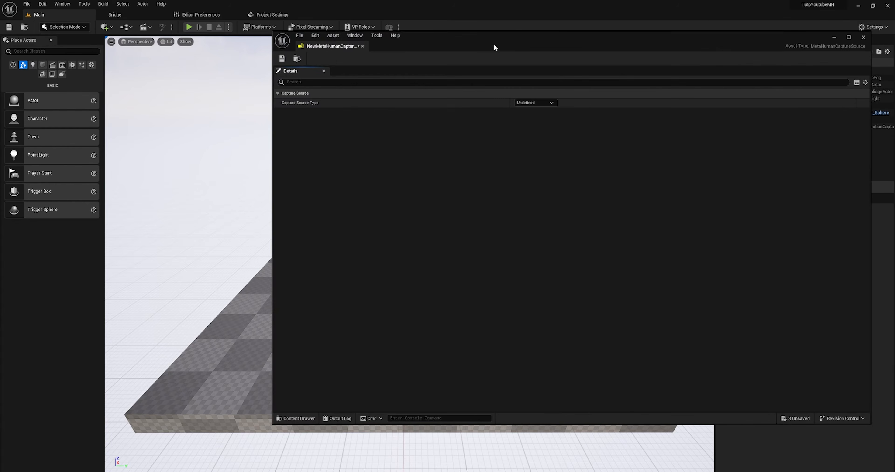
drag(495, 48, 353, 54)
click(411, 114)
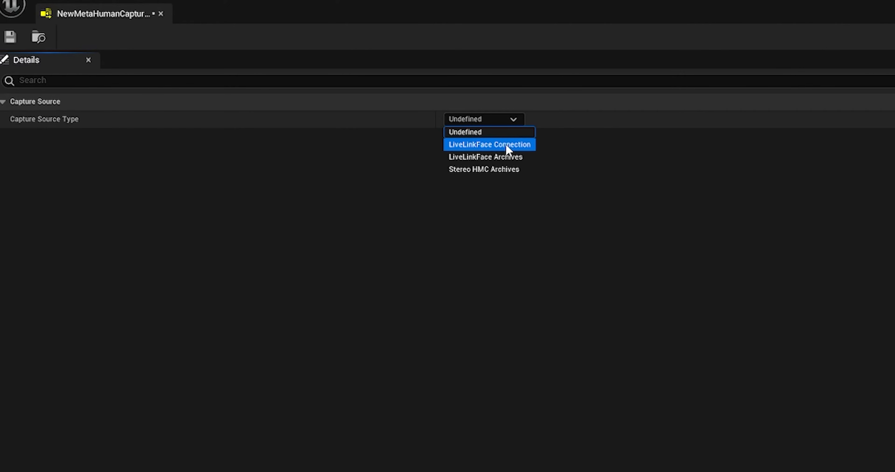
click(508, 150)
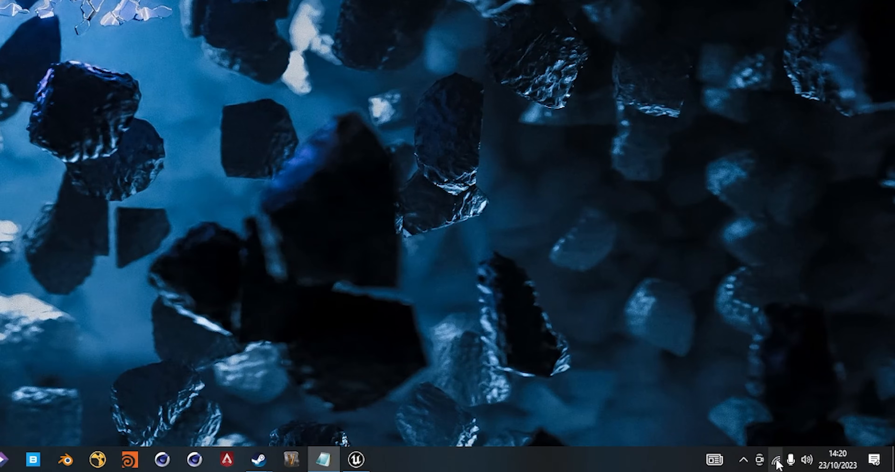
- Switch to the Windows network and Internet settings to examine the computer's connection
right_click(776, 458)
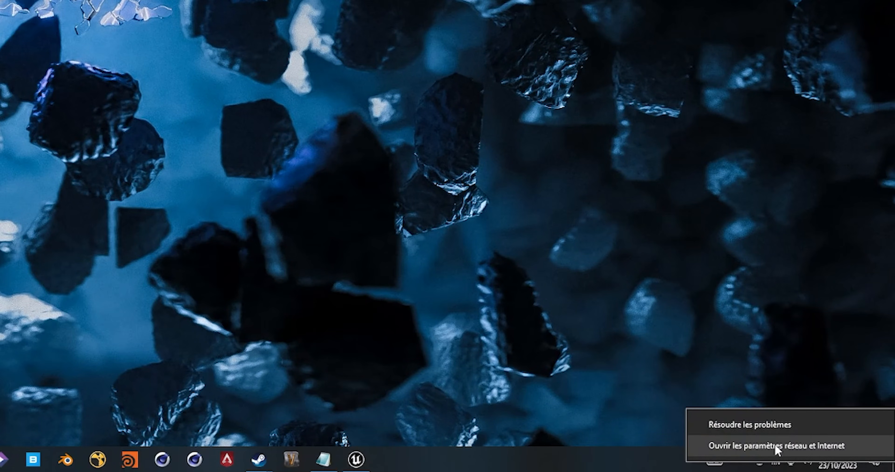
click(774, 442)
click(260, 190)
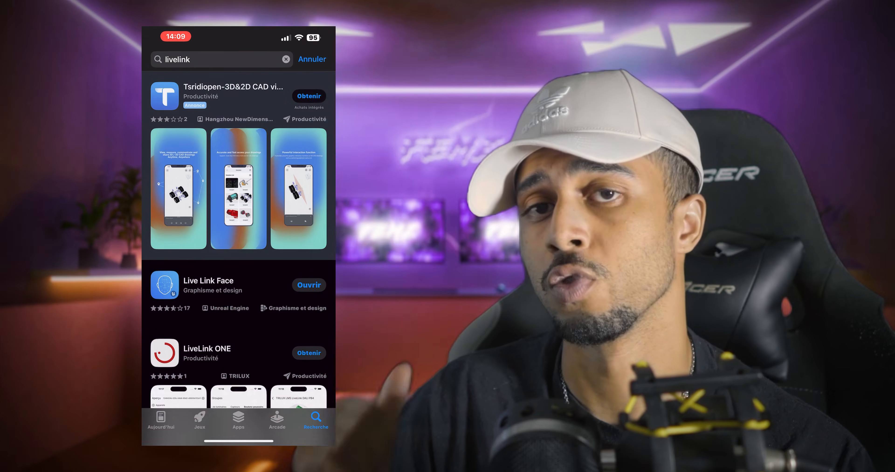
- In the Live Link Face phone app, select MetaHuman Animator as the capture mode
scroll(239, 243, down, 3)
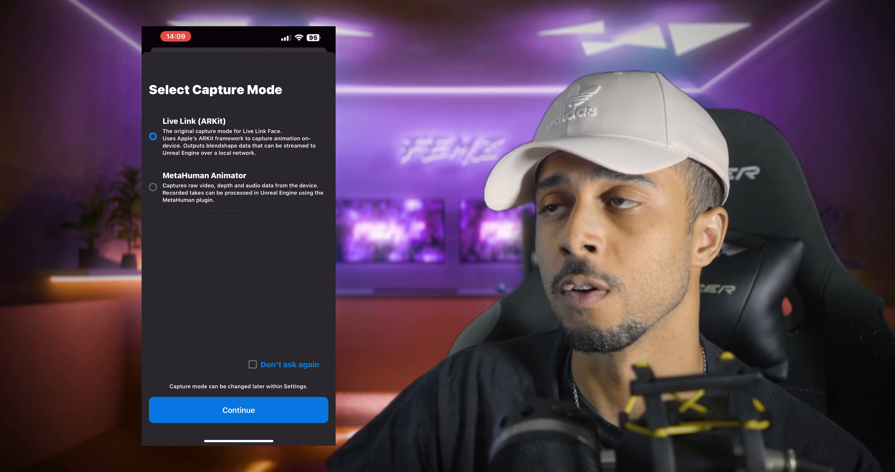
click(153, 187)
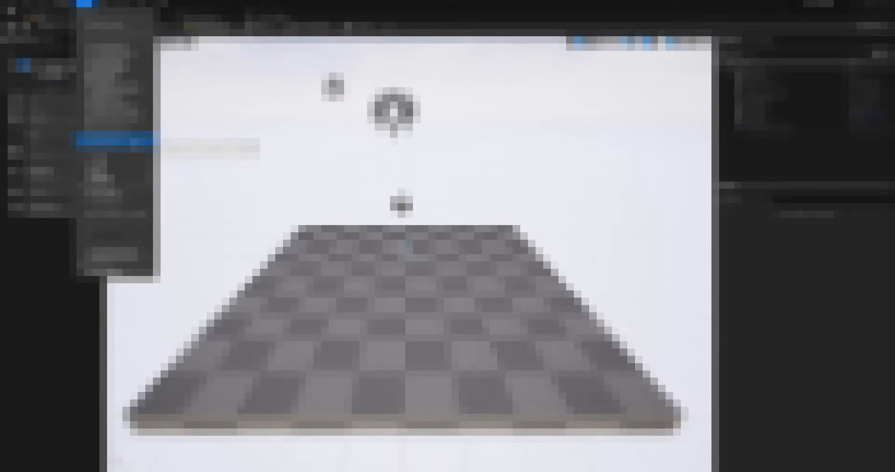
- In the Capture Manager, add the AnimationVisage_6 and RigVisage_1 takes from the capture source to the import queue
click(109, 67)
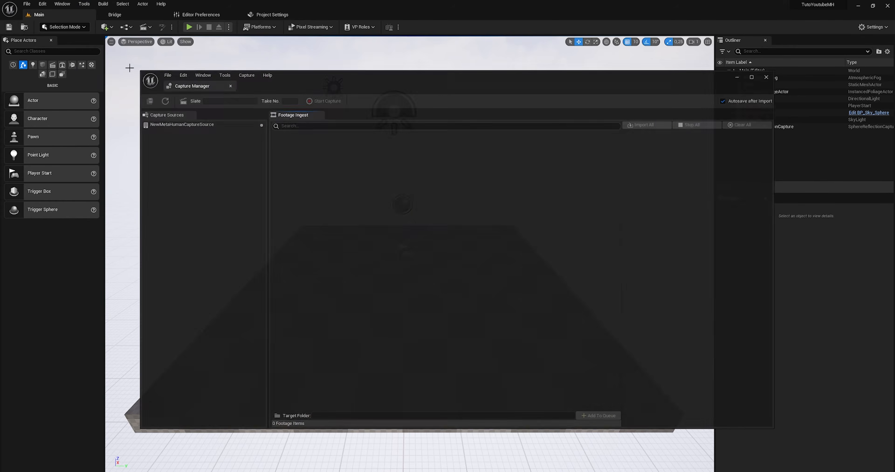
click(203, 125)
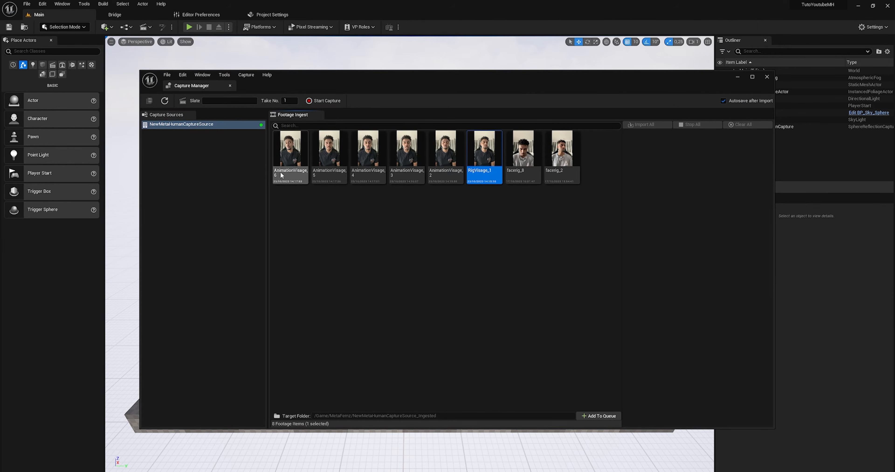
mouse_move(287, 168)
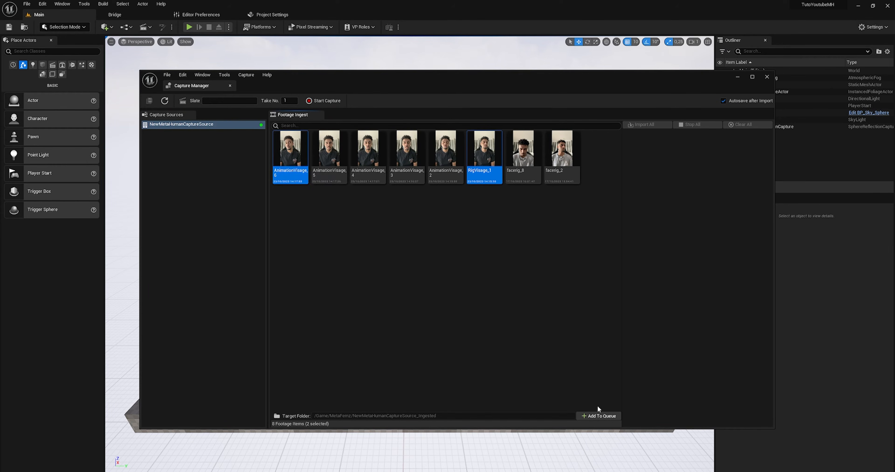
click(603, 416)
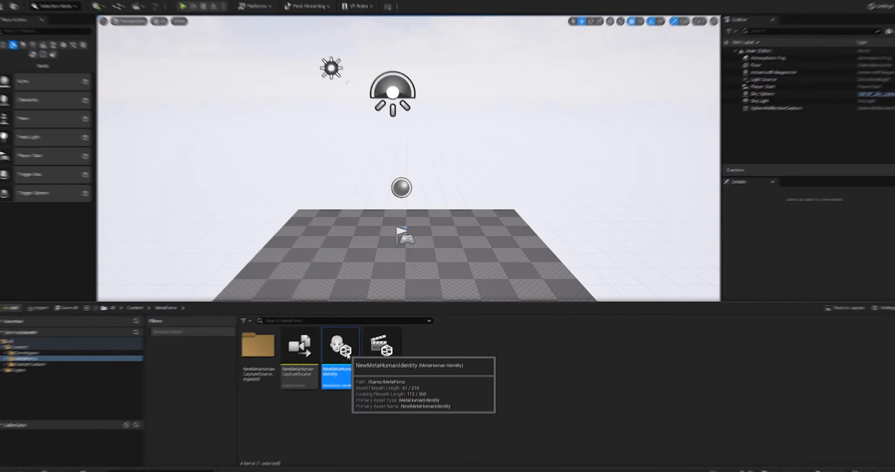
- Open the NewMetaHumanIdentity asset and create its components from the RigVisage_1 footage
double_click(349, 349)
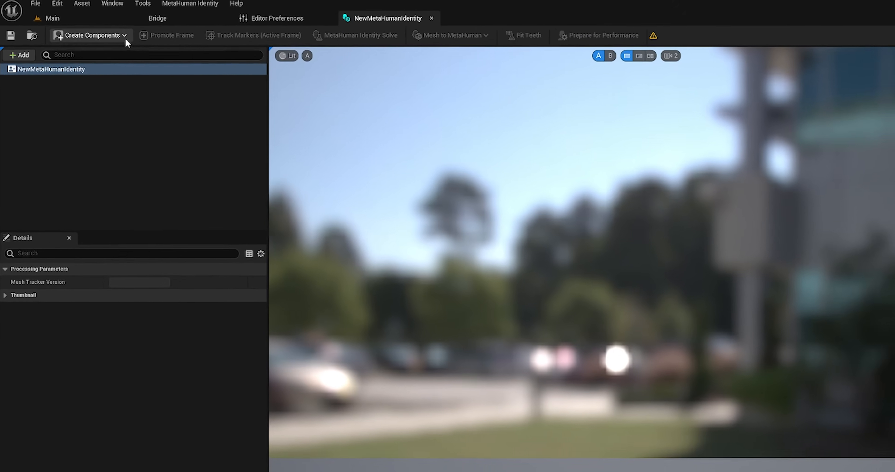
click(88, 26)
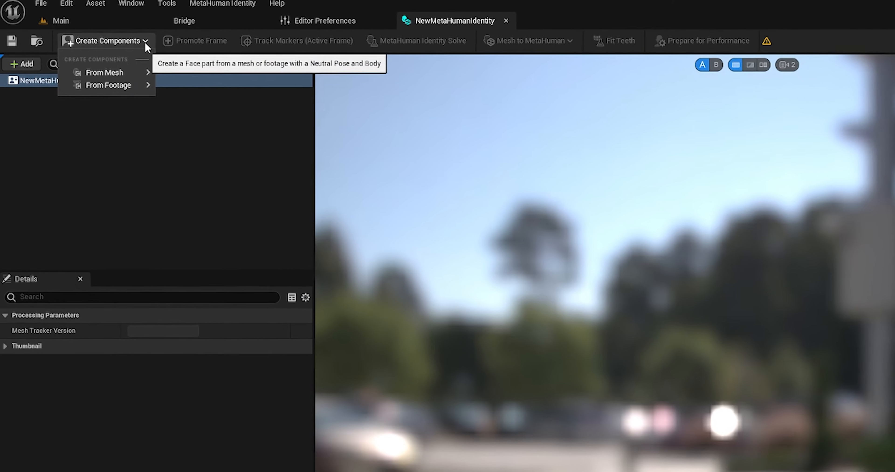
mouse_move(134, 89)
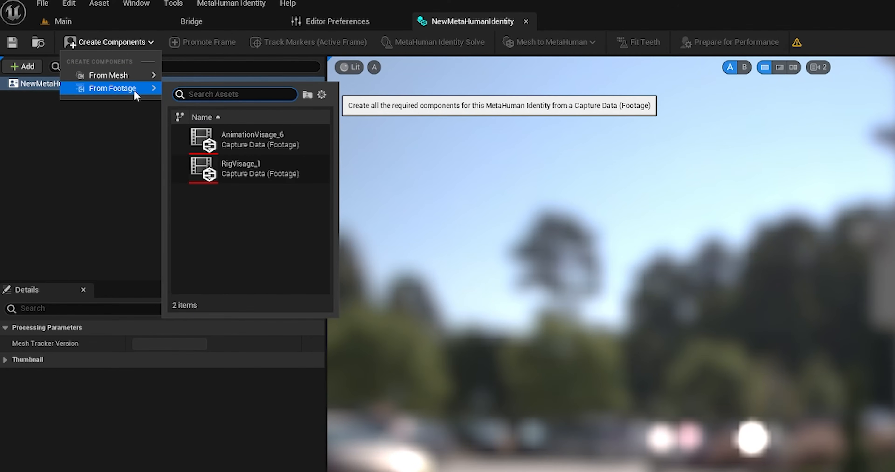
click(269, 172)
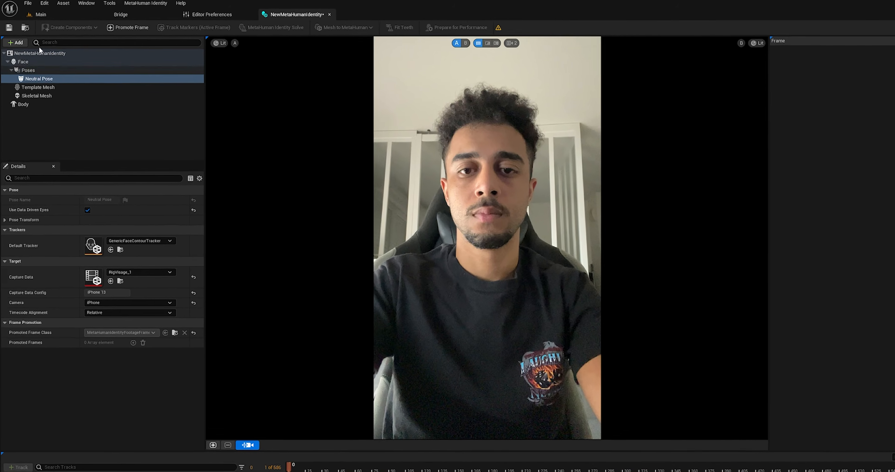
- Promote frame 90 of the Neutral Pose as the front view and inspect the tracking markers on the face
click(37, 50)
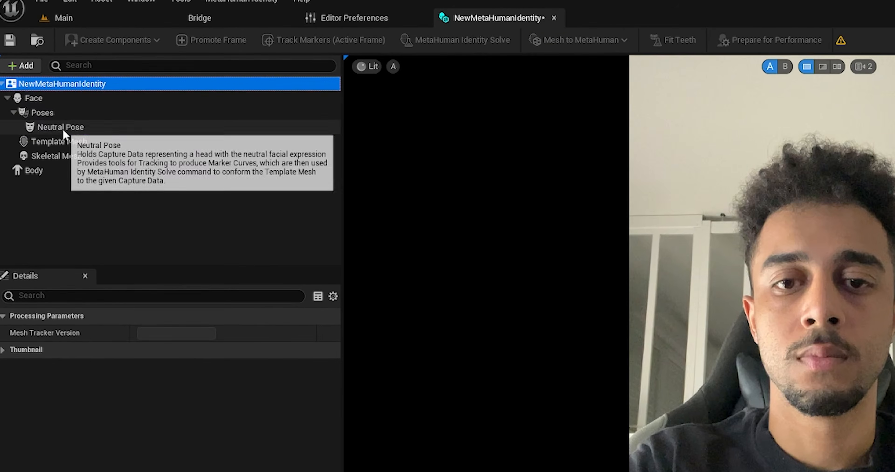
click(56, 116)
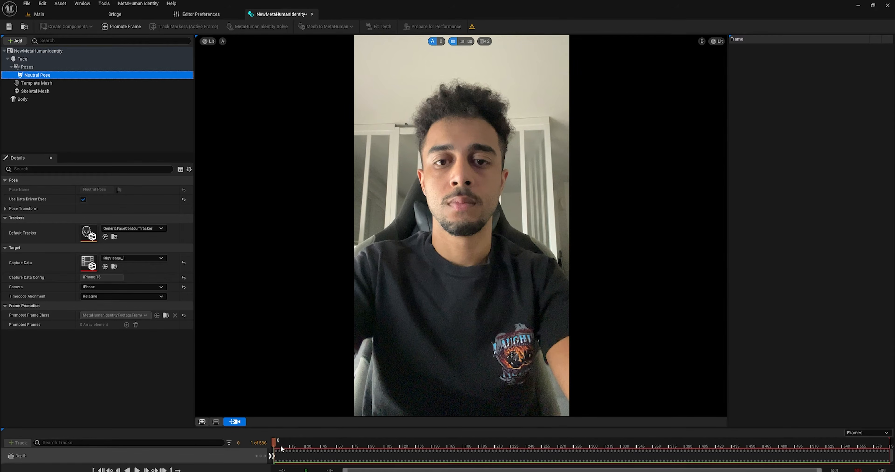
drag(276, 442, 357, 435)
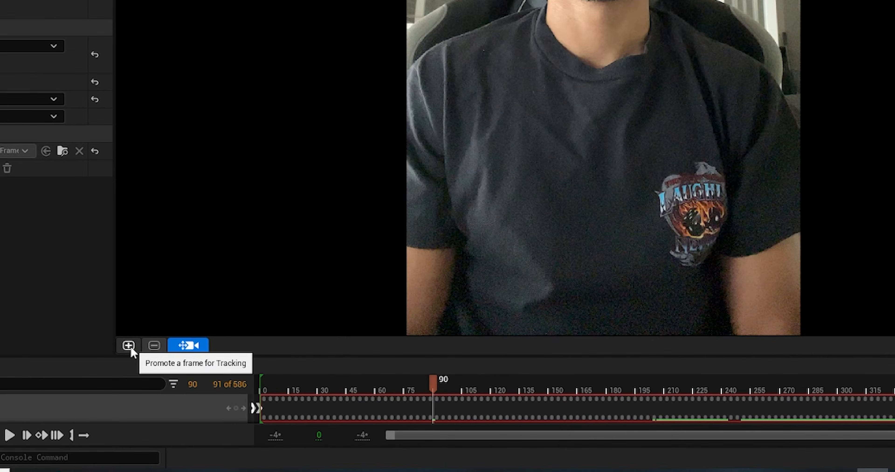
click(202, 422)
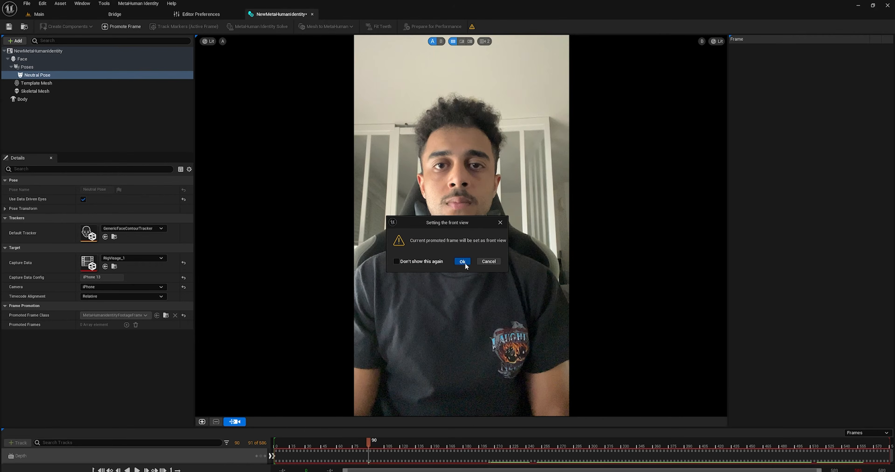
click(559, 119)
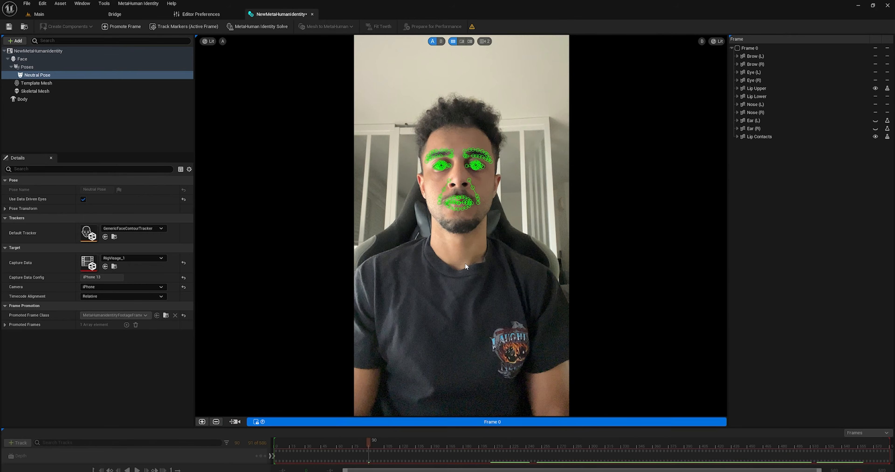
scroll(472, 221, up, 5)
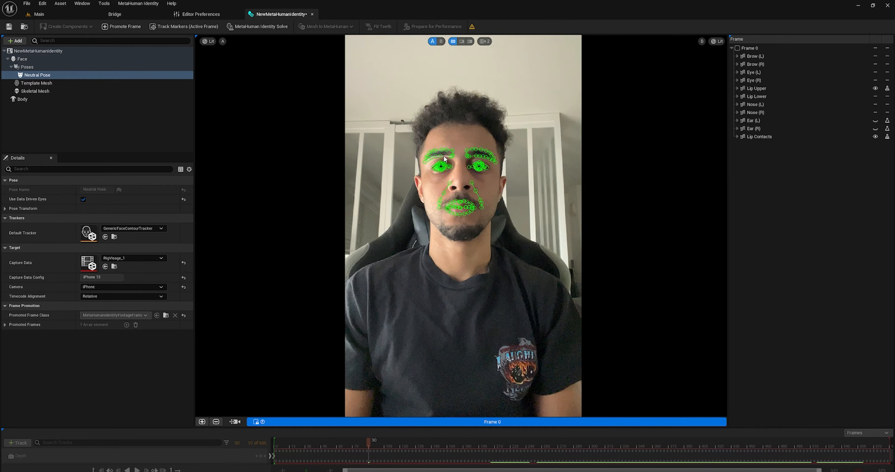
scroll(480, 202, up, 4)
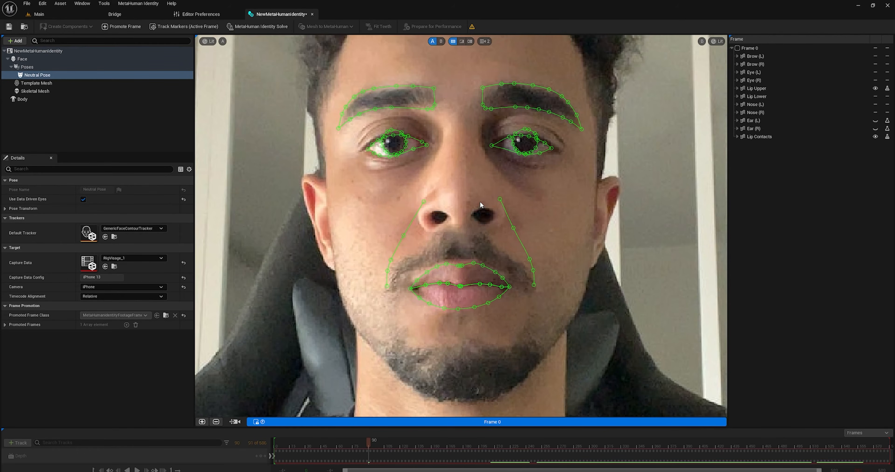
scroll(480, 202, down, 6)
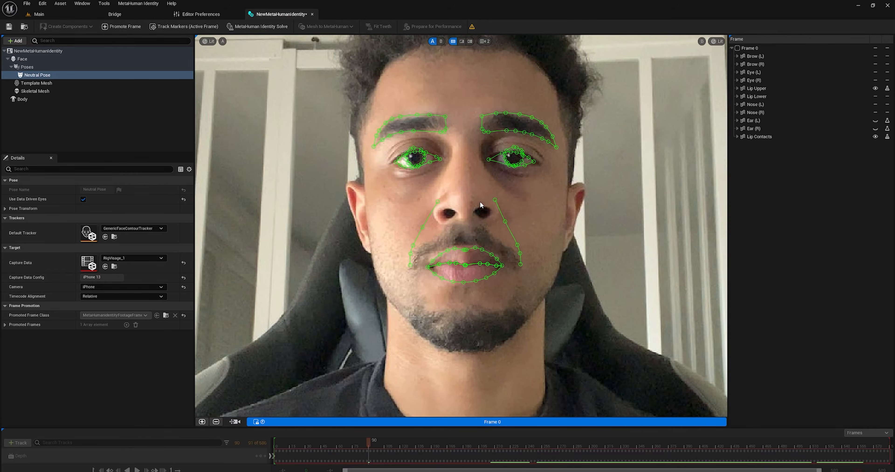
scroll(479, 202, up, 5)
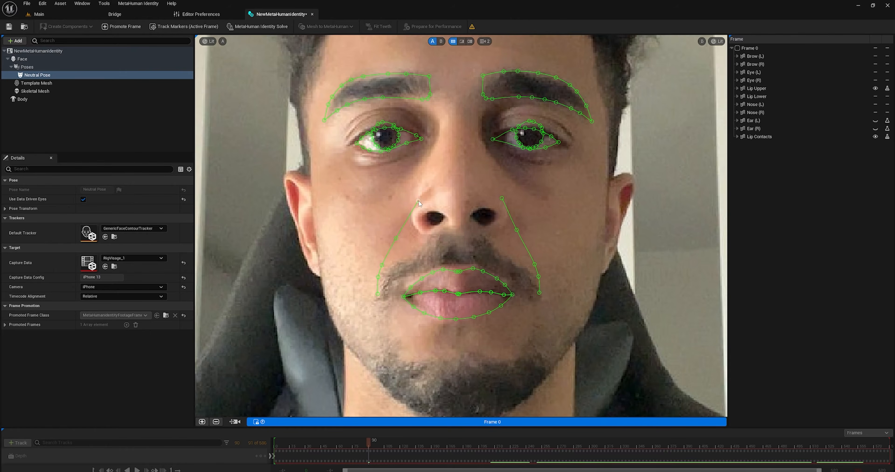
- Promote frames 164 and 244, where the head is turned to each side, for tracking in the Neutral Pose
drag(369, 440, 436, 437)
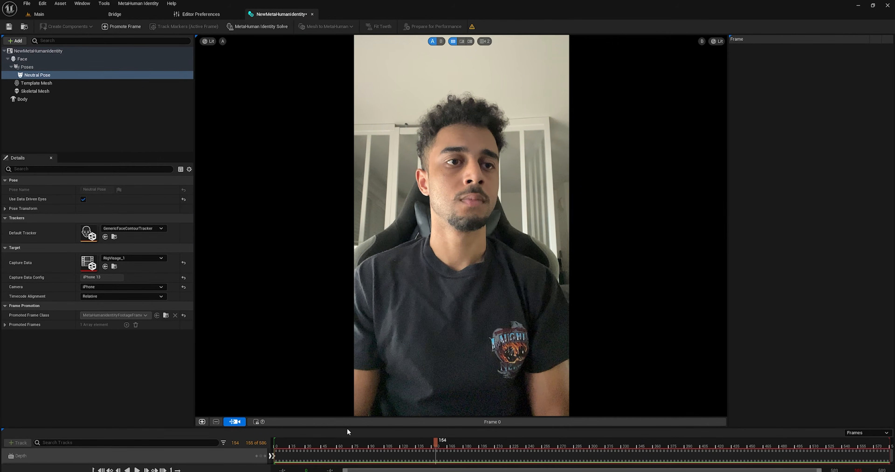
click(202, 422)
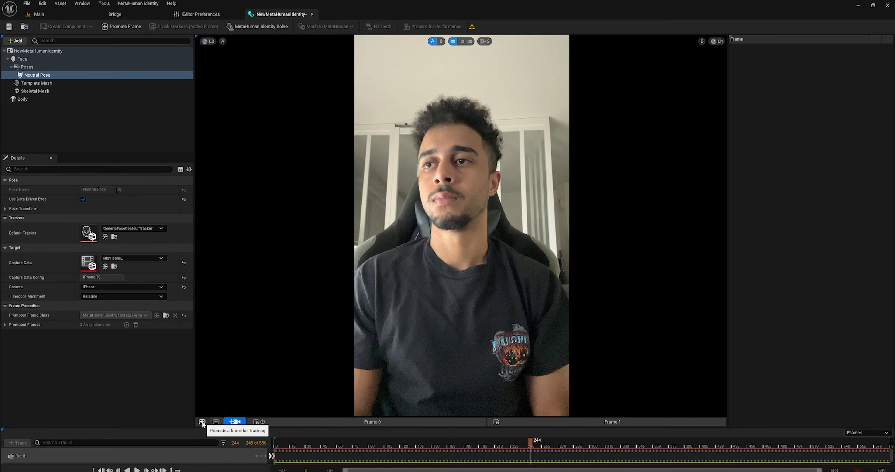
click(202, 422)
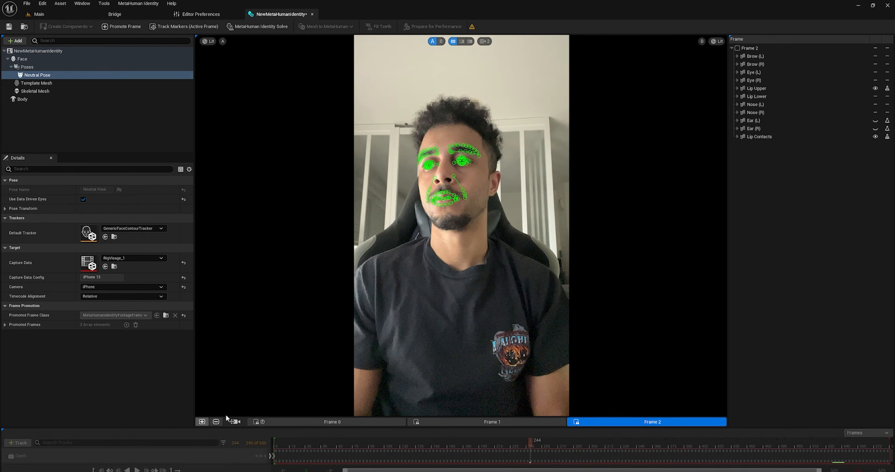
scroll(438, 172, up, 3)
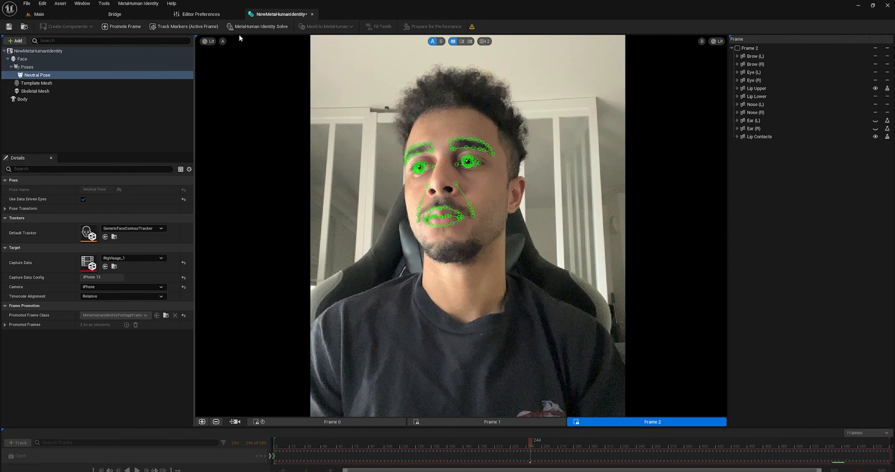
- Run MetaHuman Identity Solve and choose the medium-build male body type for the Body part
click(264, 28)
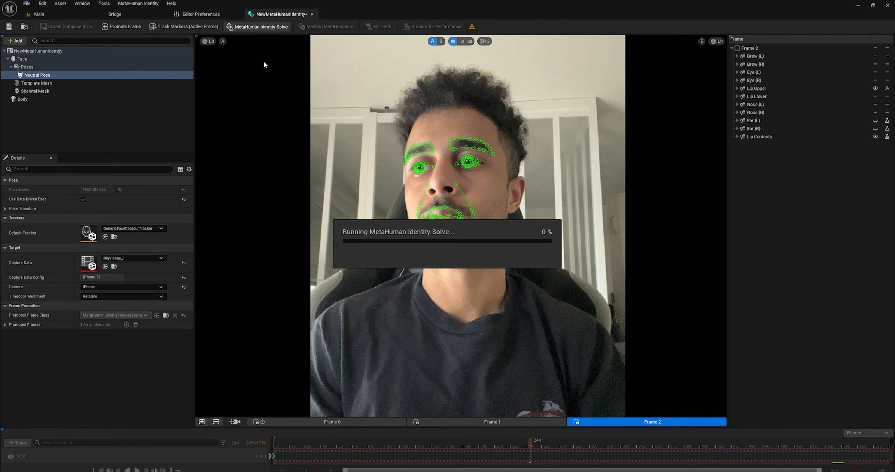
click(27, 100)
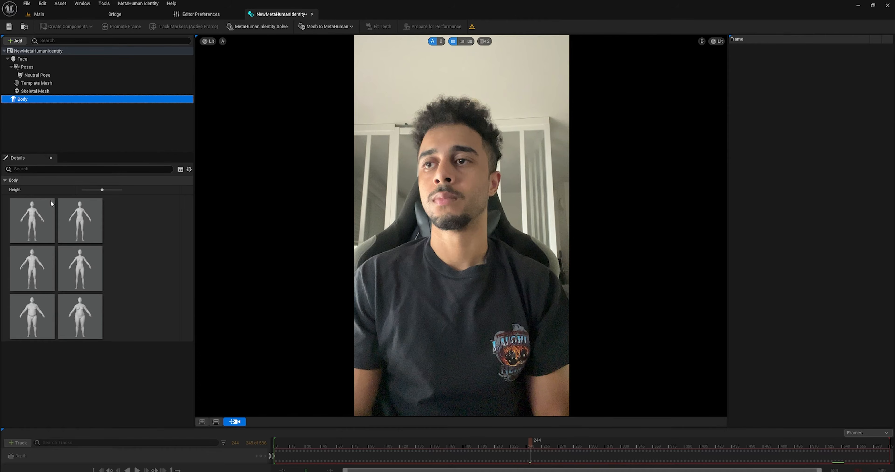
click(38, 267)
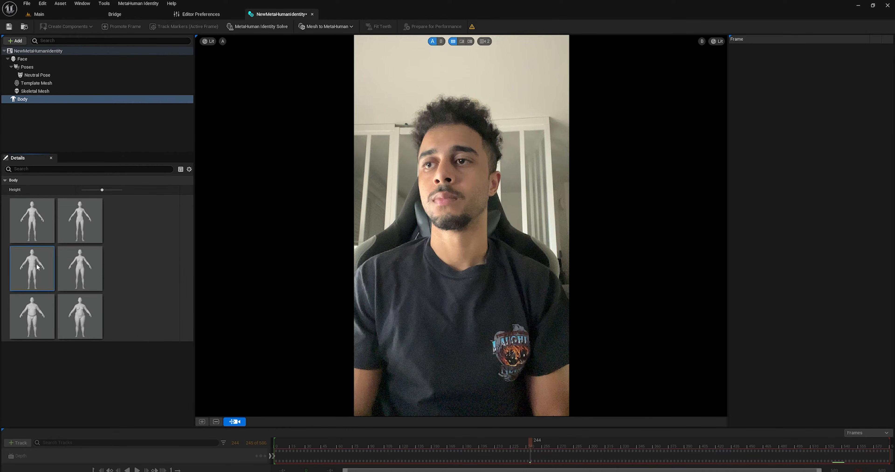
- Auto-rig the MetaHuman Identity with the Skeletal Mesh + Full MetaHuman option
click(345, 26)
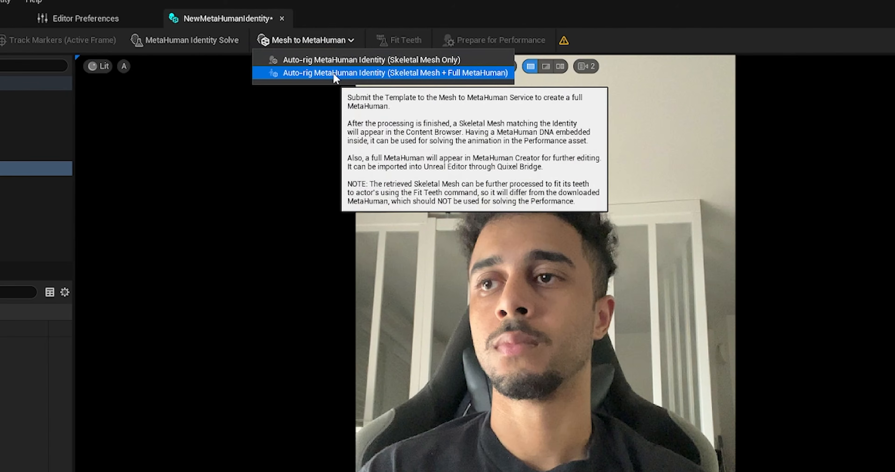
click(339, 73)
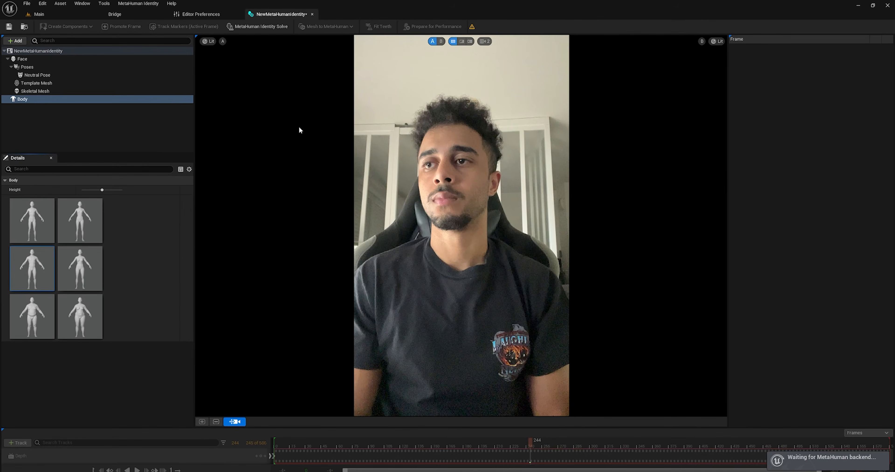
click(526, 258)
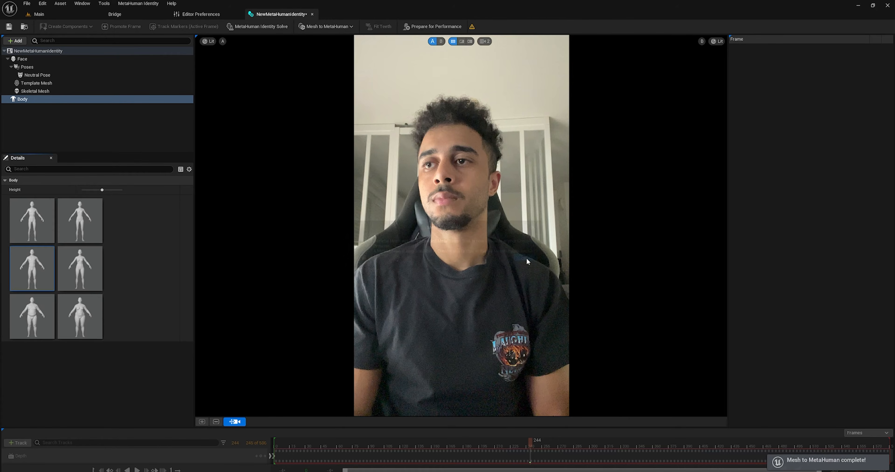
- Compare the generated head mesh with the footage using view B and the A/B wipe view
click(441, 41)
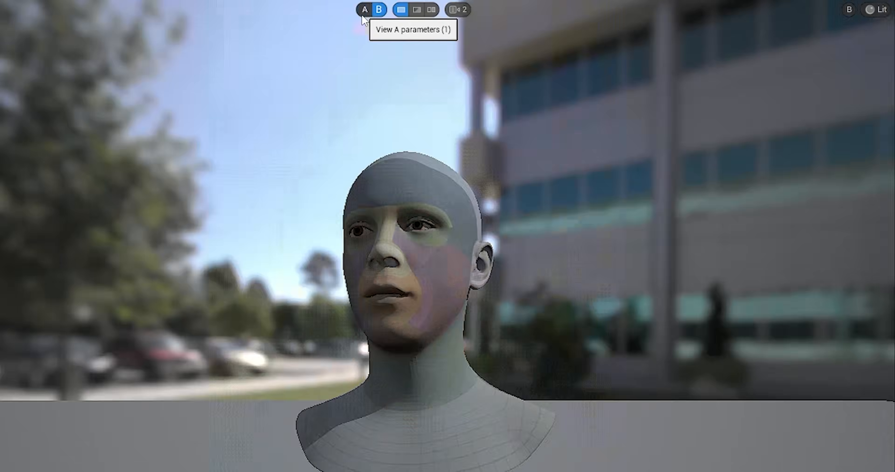
click(416, 9)
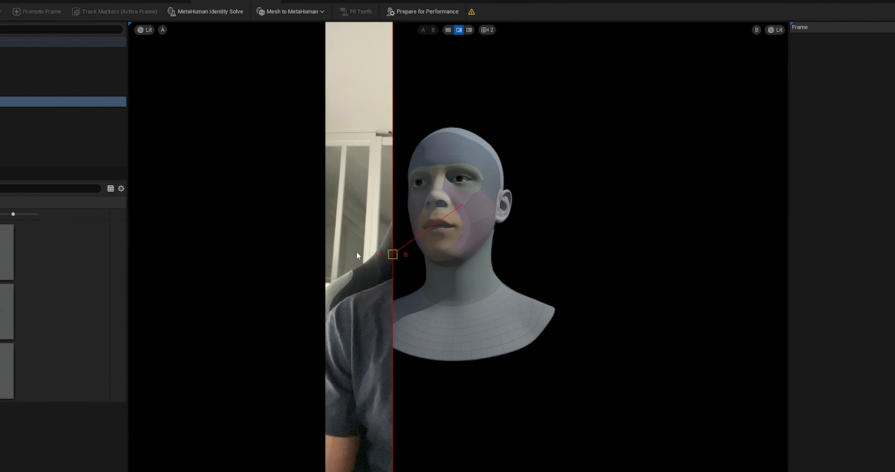
drag(395, 248, 652, 242)
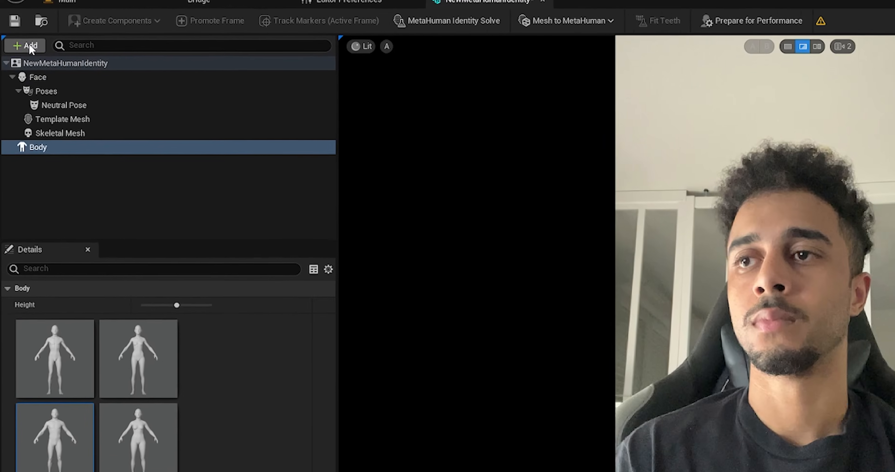
- Add a Teeth pose to the identity and promote frame 477, showing the teeth, as its front view
click(17, 41)
mouse_move(25, 61)
mouse_move(58, 106)
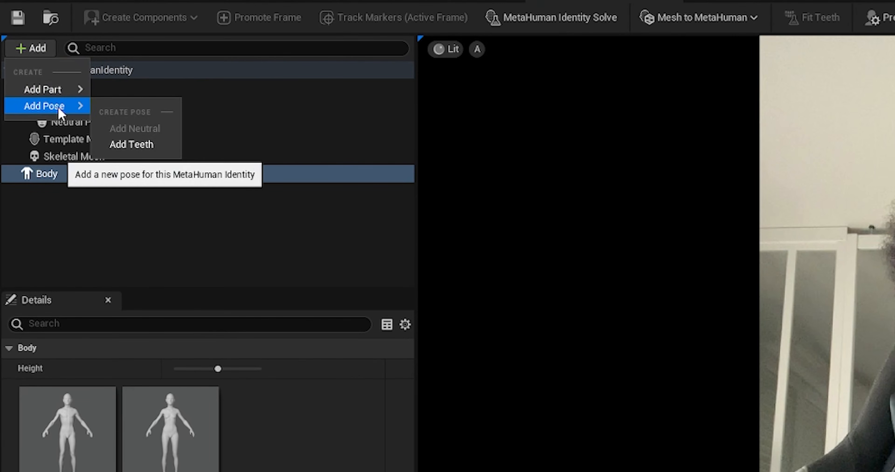
click(146, 152)
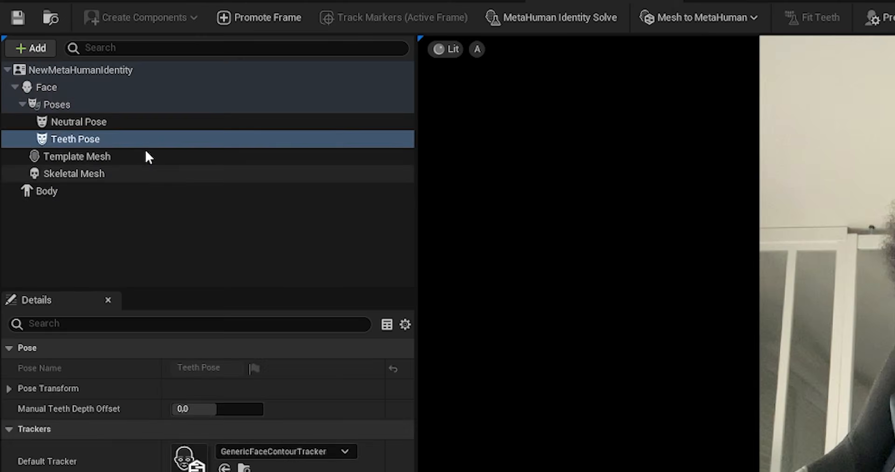
click(202, 422)
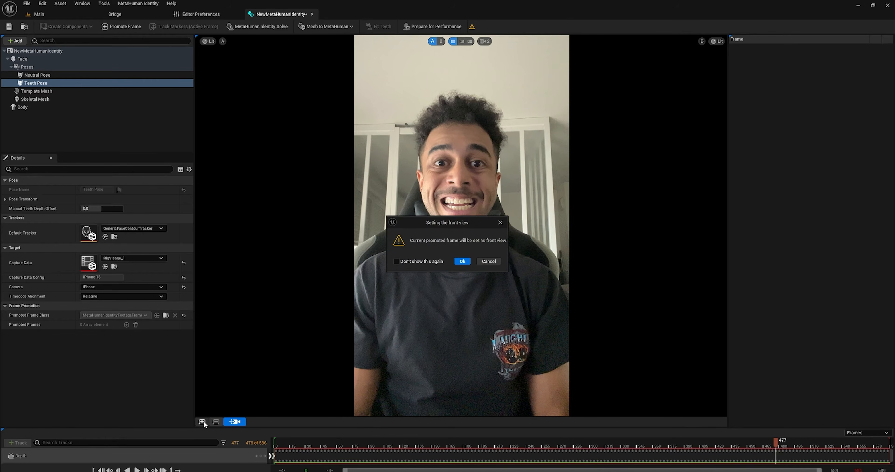
click(462, 262)
- Inspect the teeth markers, select the lower tooth marker, and fit the skeletal mesh's teeth to the Teeth Pose
scroll(464, 255, up, 8)
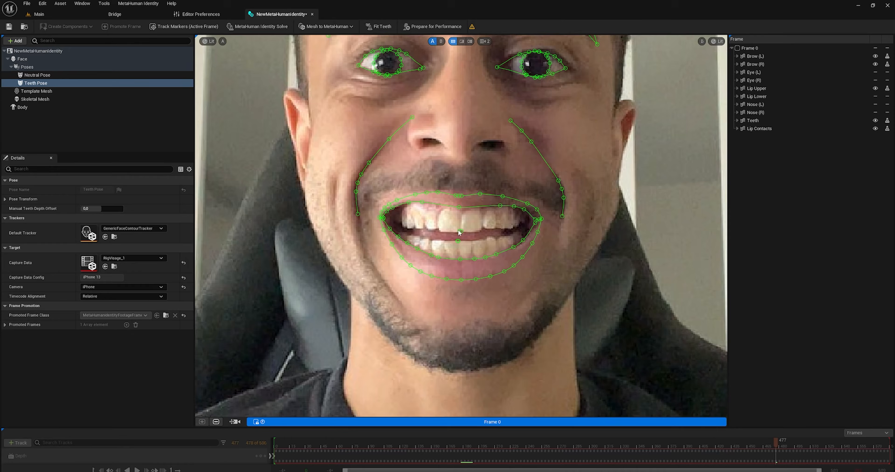
scroll(459, 232, up, 6)
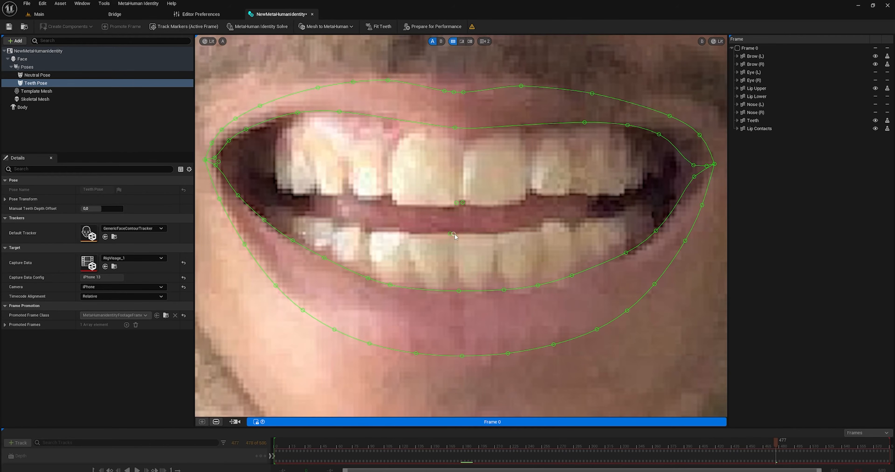
click(457, 235)
key(f)
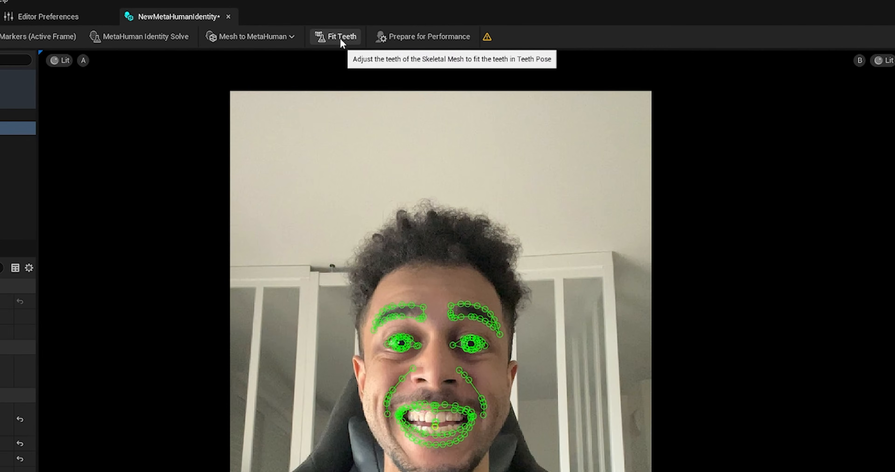
click(381, 28)
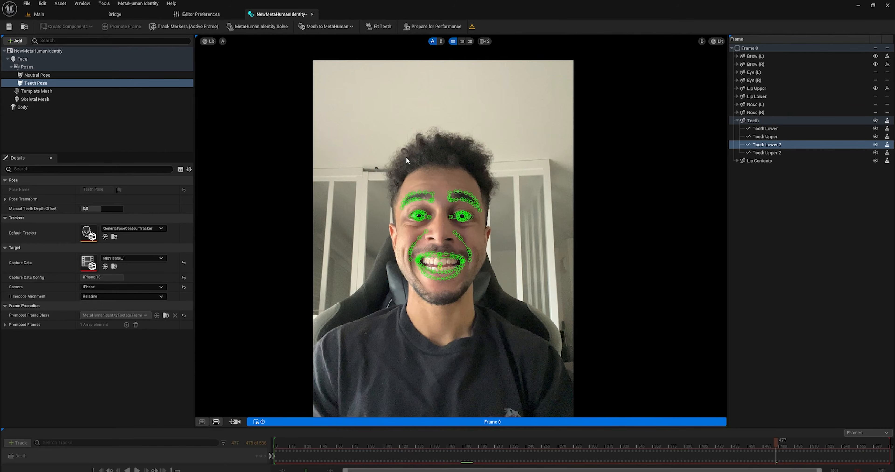
- Prepare the identity for performance and open the NewMetaHumanPerformance asset in the MetaFemz folder
click(431, 26)
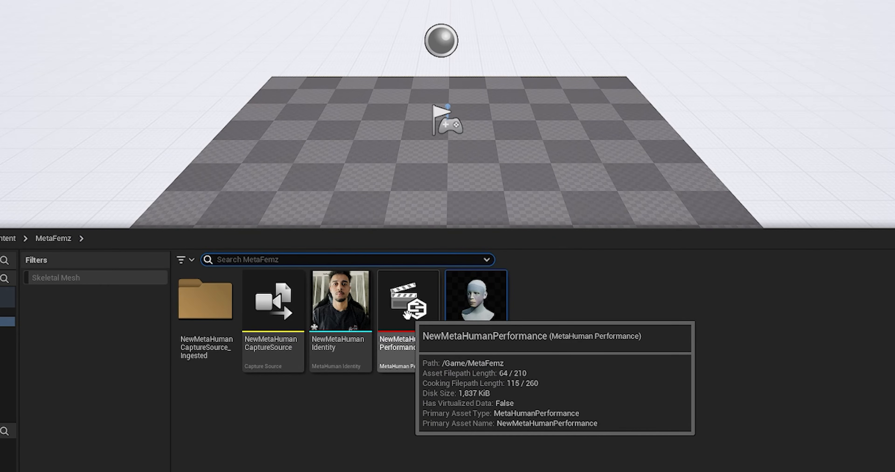
double_click(406, 314)
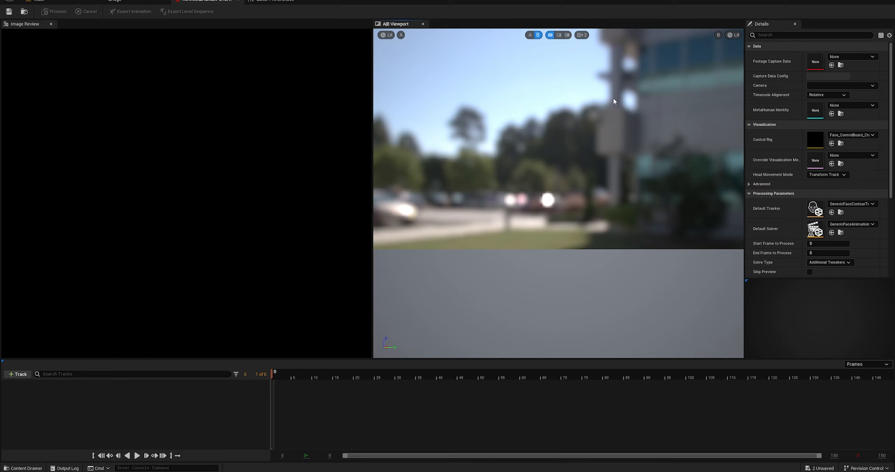
- Assign AnimationVisage_6 as the performance's footage capture data and NewMetaHumanIdentity as its MetaHuman identity
click(846, 55)
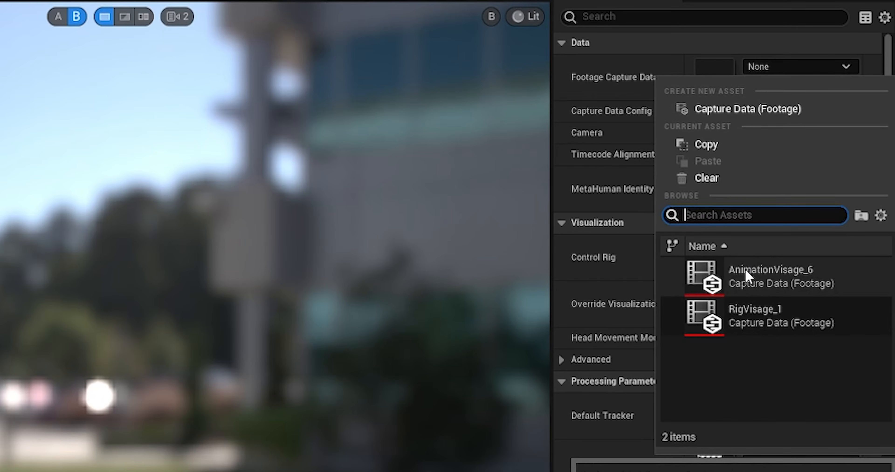
click(745, 276)
click(772, 178)
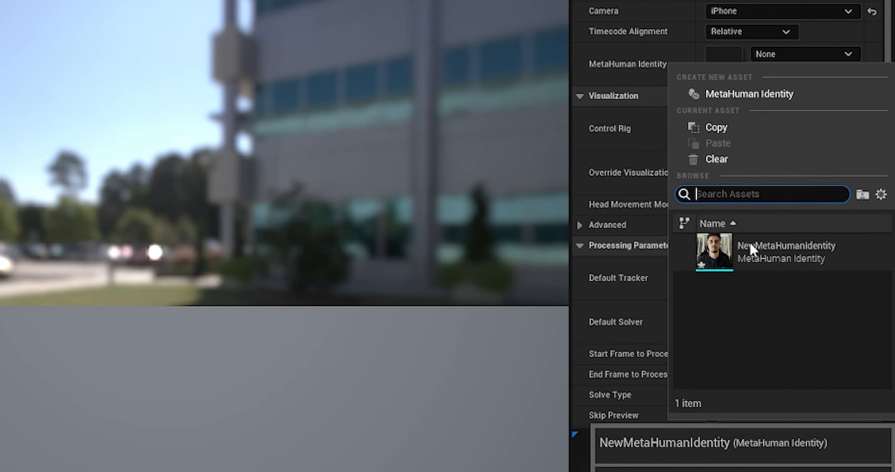
click(749, 244)
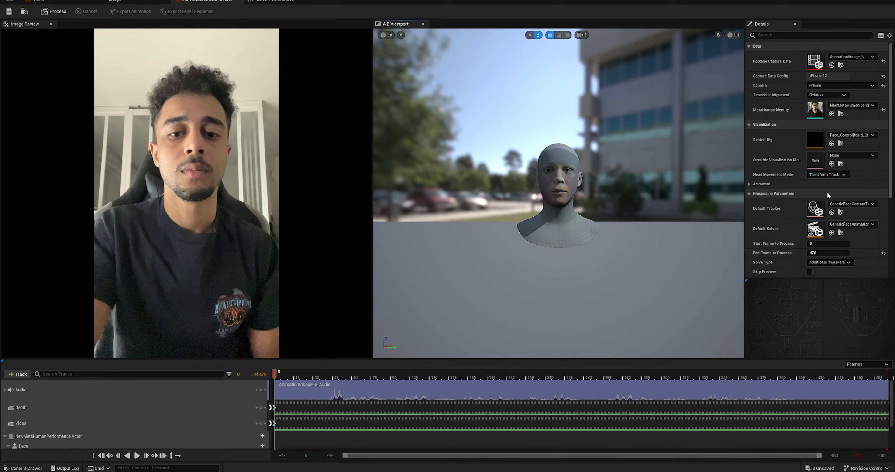
- Set the head movement mode to Control Rig and process the performance into an animation
click(830, 174)
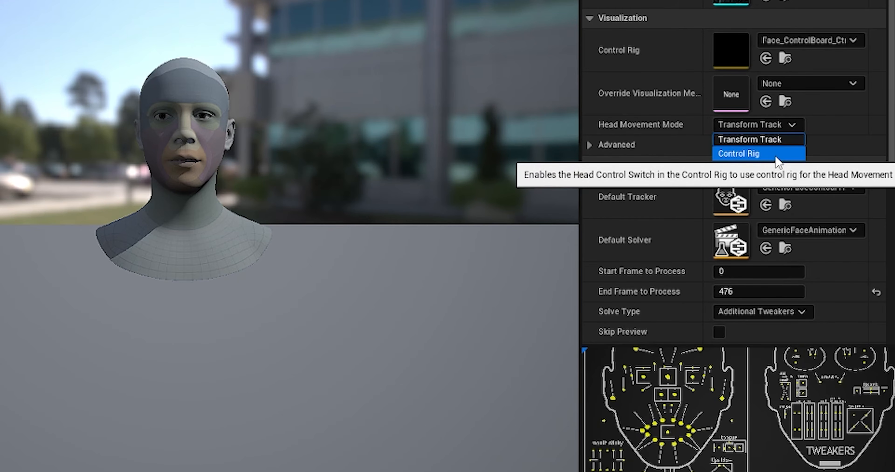
click(764, 154)
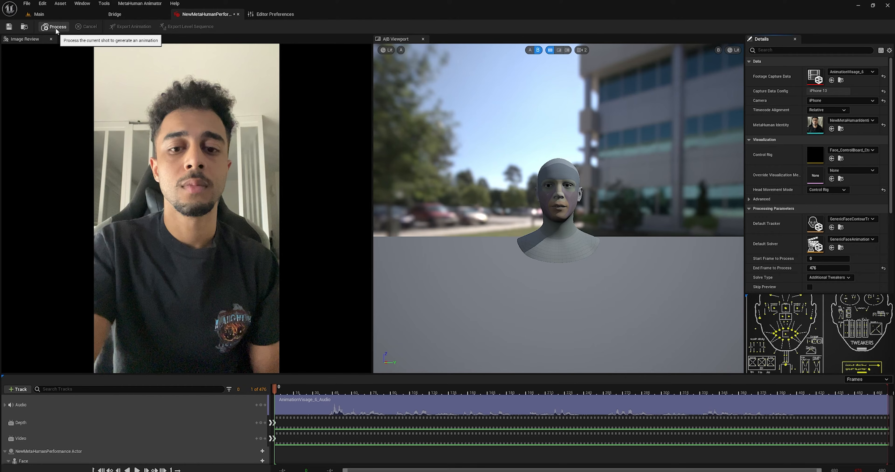
click(55, 28)
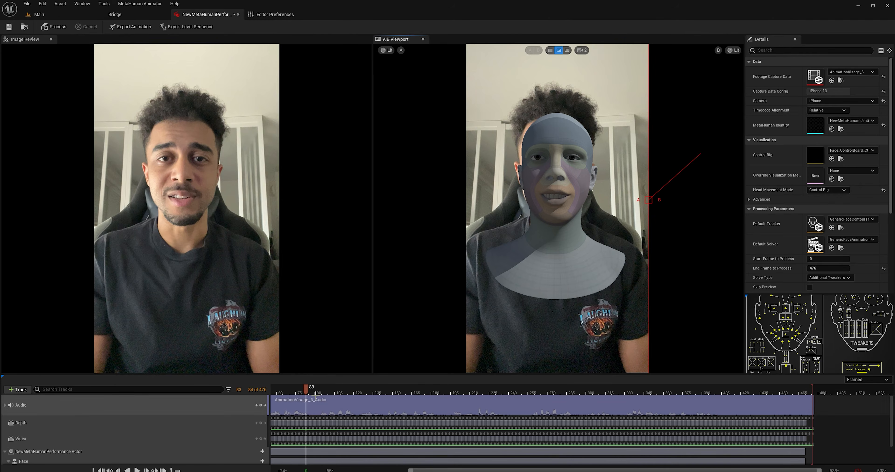
mouse_move(317, 392)
mouse_down()
mouse_move(405, 387)
mouse_move(334, 387)
mouse_up()
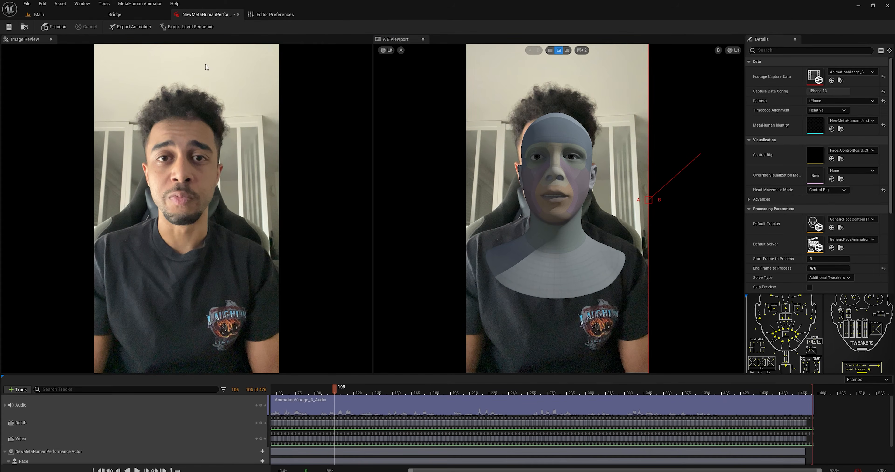
- Export the processed animation as the sequence AnimationVisage1 in the MetaFemz folder, targeting SK_NewMetaHumanIdentity
click(139, 28)
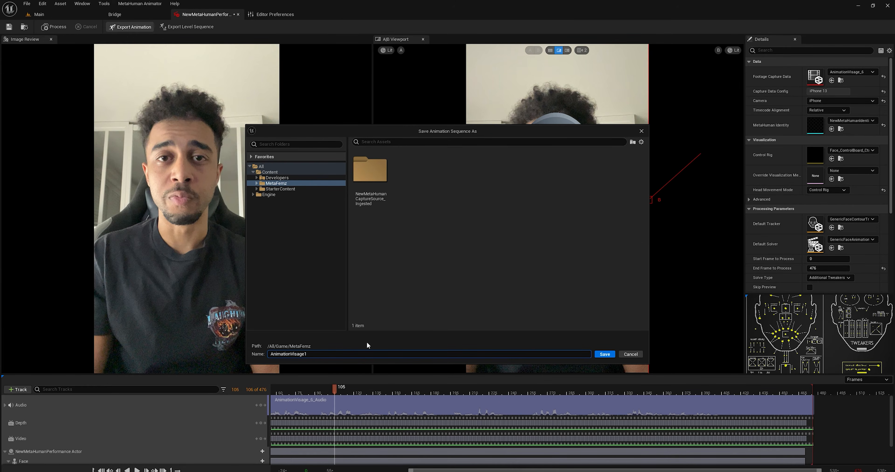
click(604, 354)
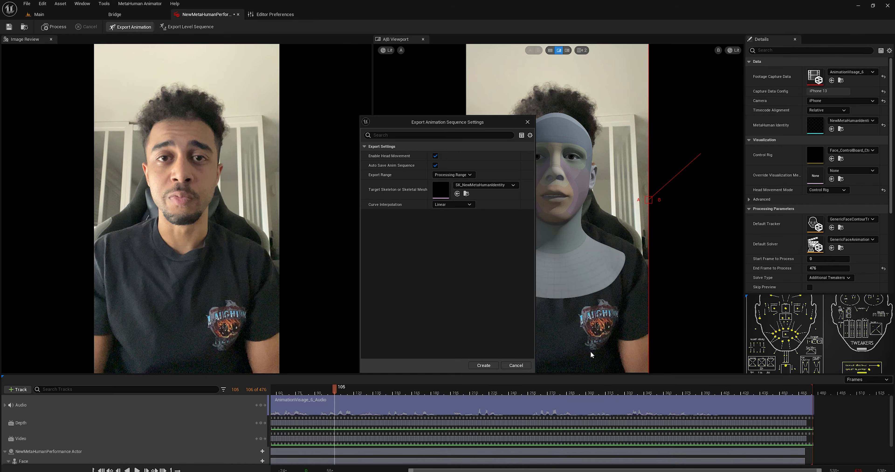
click(482, 366)
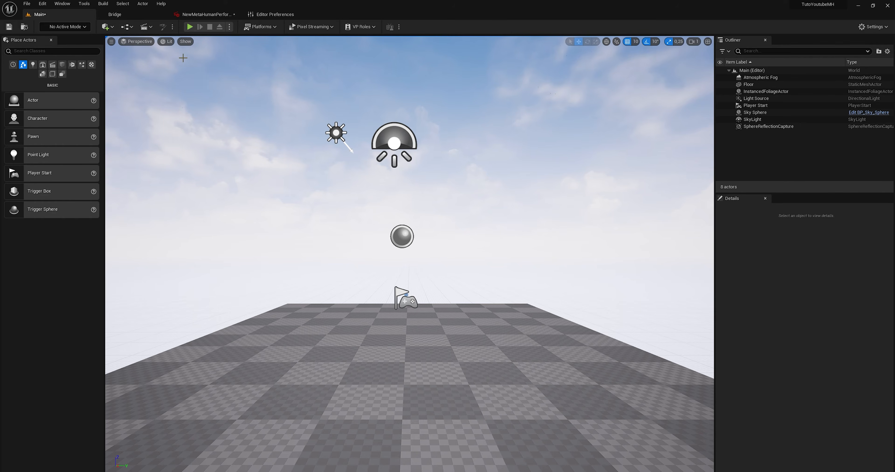
- Sign in to Quixel Bridge and open NewMetaHumanIdentity from My MetaHumans in MetaHuman Creator
click(138, 17)
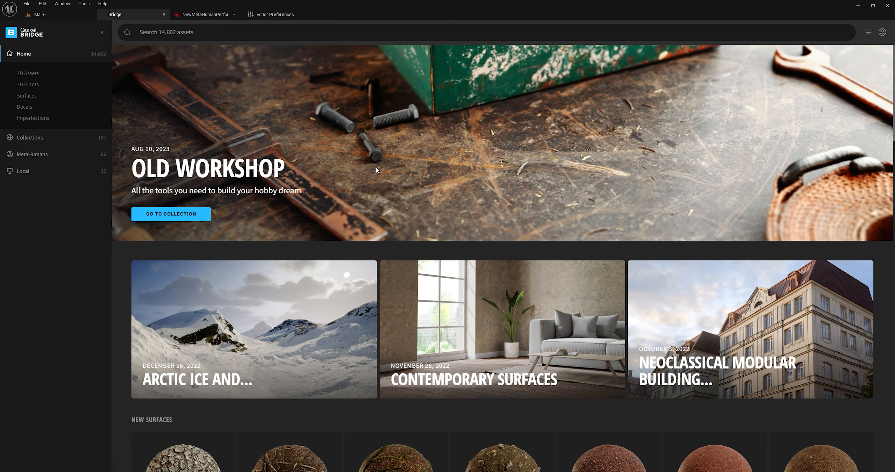
click(881, 33)
click(828, 48)
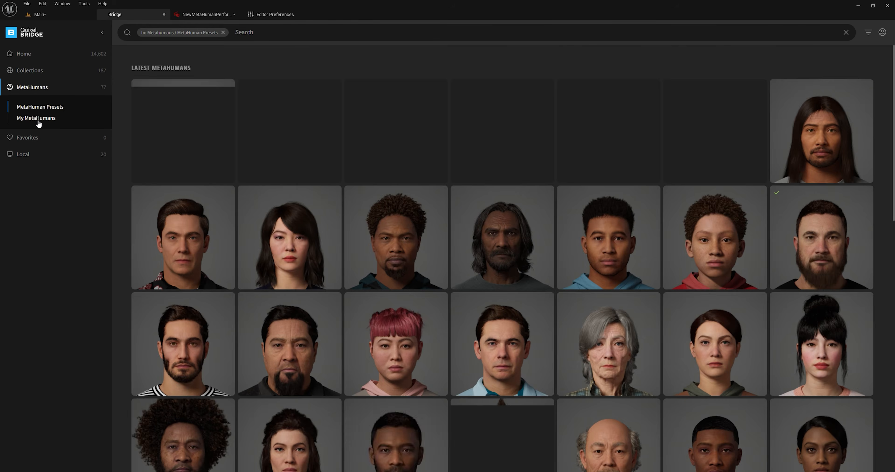
click(38, 119)
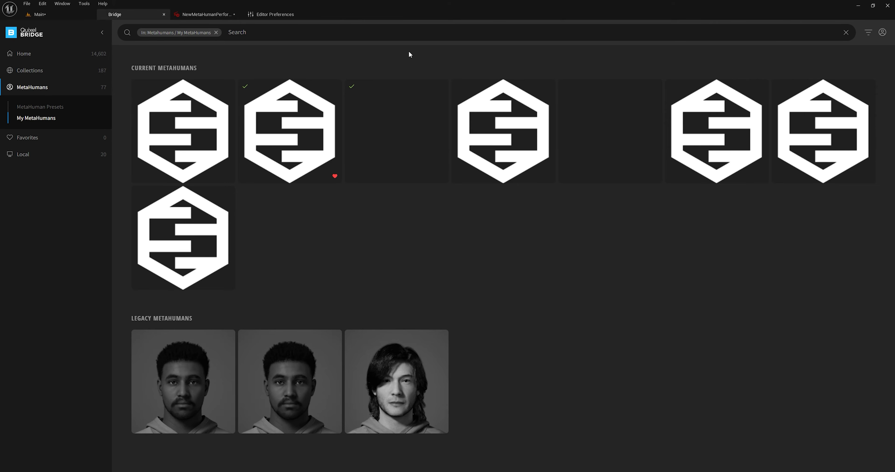
click(183, 122)
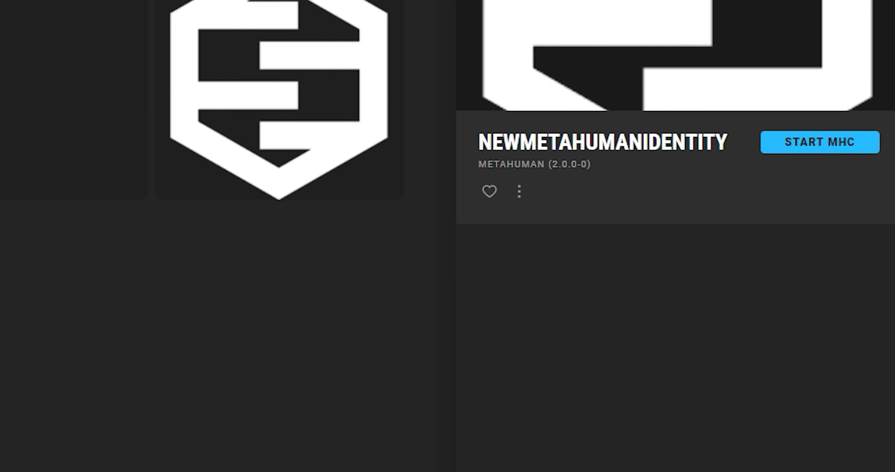
click(819, 141)
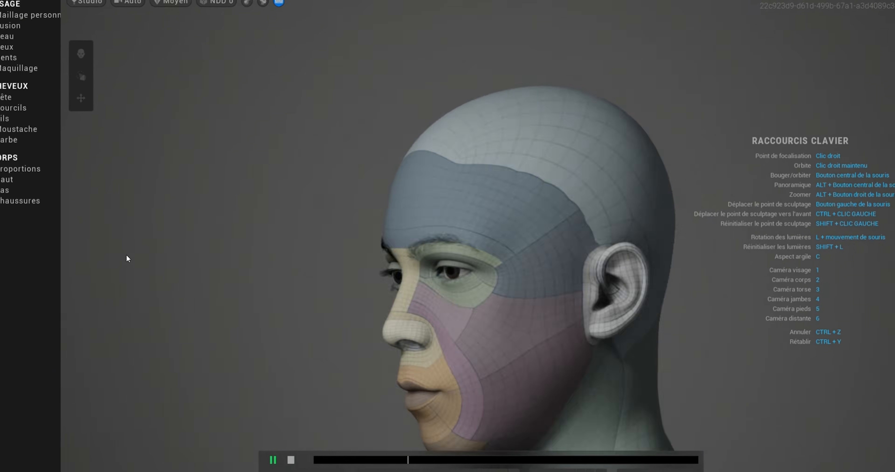
- Assign a brown skin colour to the MetaHuman with U 0,73 and V 0,86
click(29, 15)
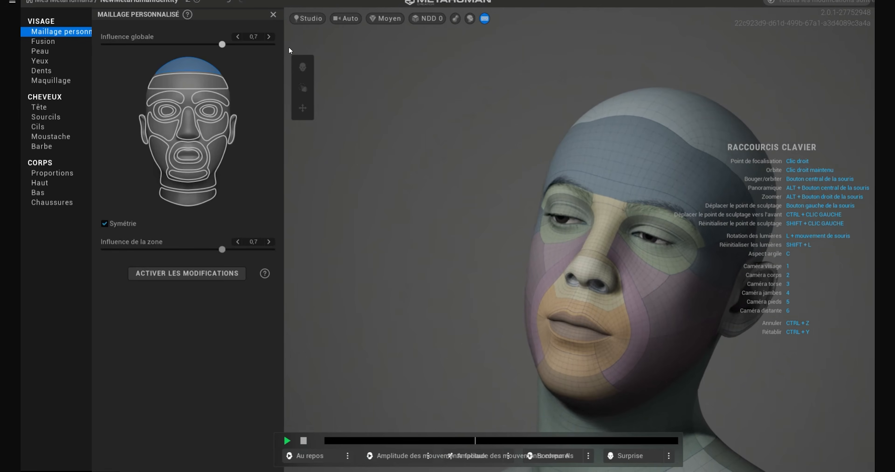
click(48, 51)
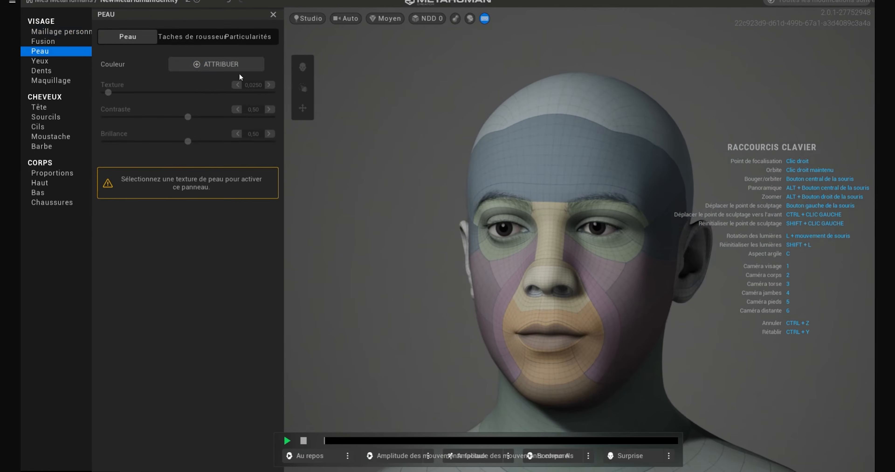
click(239, 67)
click(286, 134)
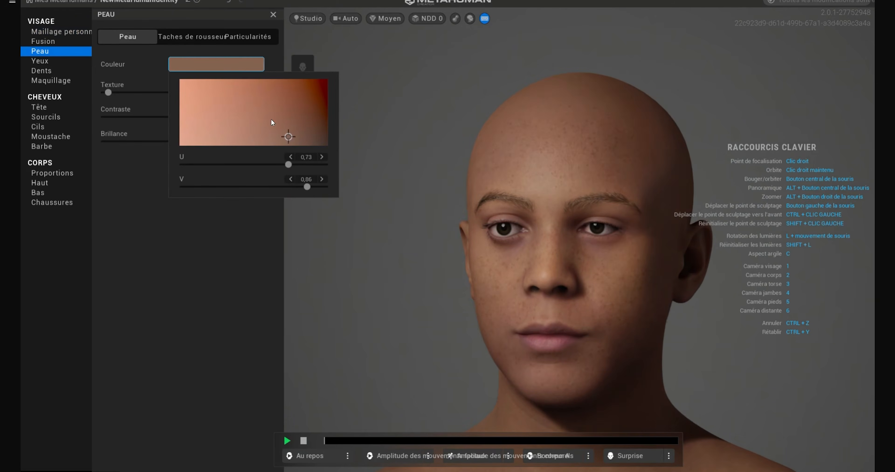
click(192, 36)
- Give the MetaHuman a short, curly black hairstyle and thick, dark eyebrows
click(41, 61)
click(43, 72)
click(40, 107)
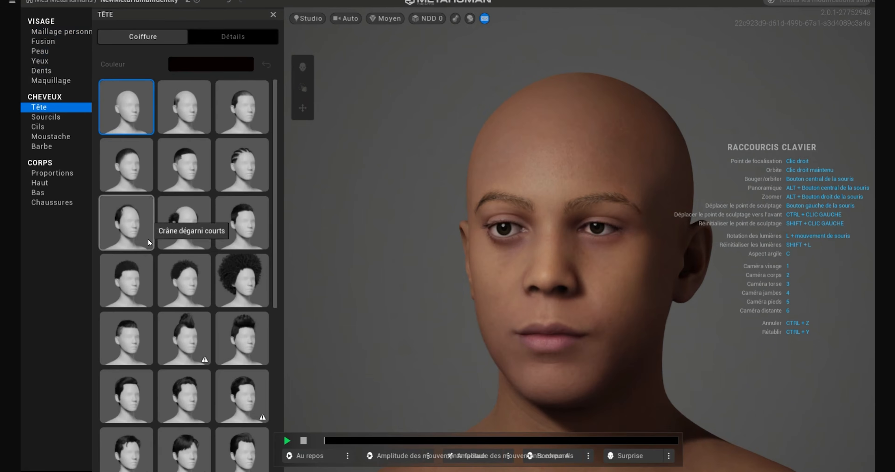
click(126, 281)
click(46, 117)
click(246, 280)
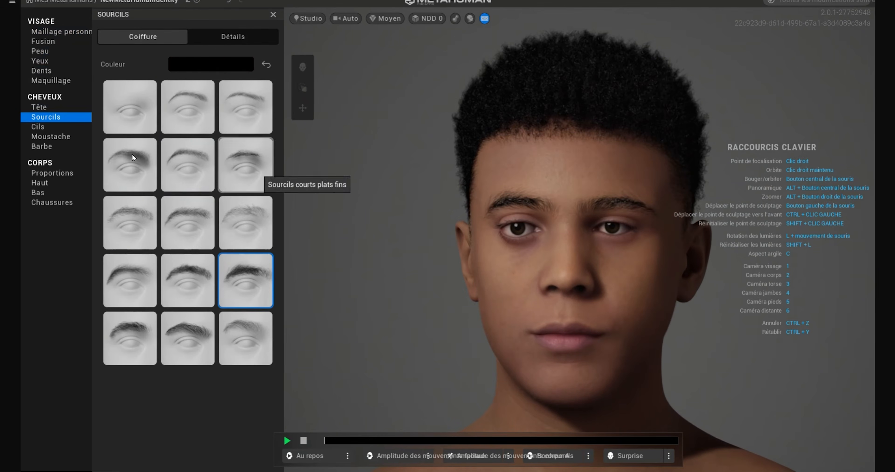
- Give the MetaHuman a thin moustache and a short, trimmed beard
click(45, 136)
click(246, 165)
click(227, 120)
click(41, 146)
click(243, 108)
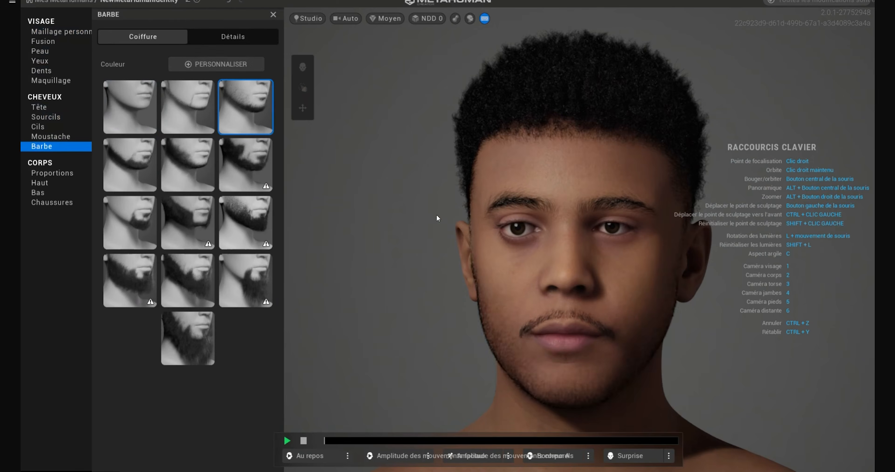
click(134, 167)
right_drag(523, 282, 615, 261)
scroll(561, 226, down, 5)
- Dress the MetaHuman in a short-sleeved T-shirt and darken its primary and secondary colours to black
click(68, 32)
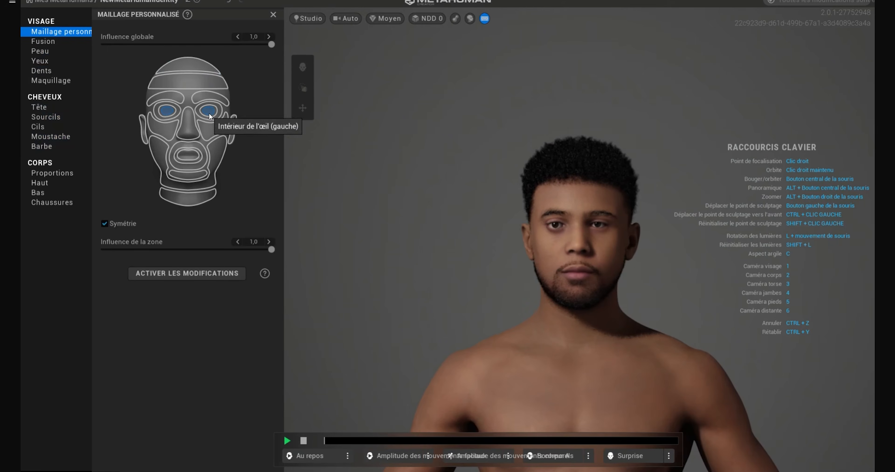
click(53, 173)
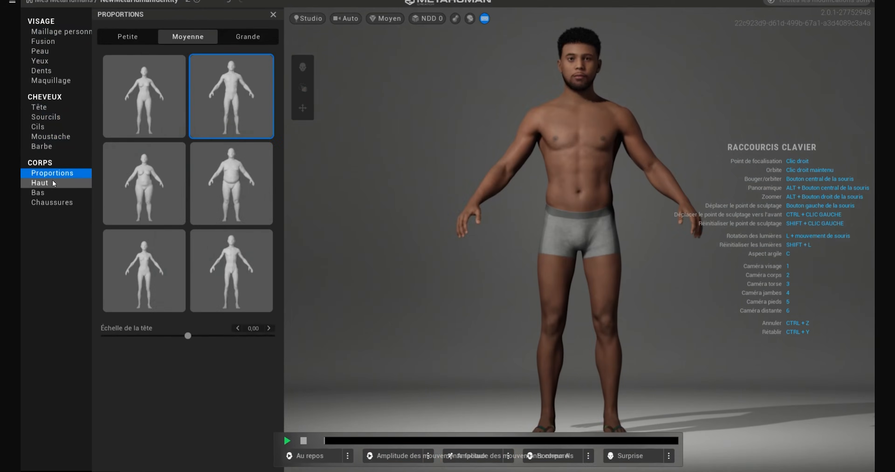
click(54, 183)
click(187, 163)
click(206, 86)
drag(204, 254, 180, 254)
click(211, 138)
drag(191, 304, 180, 304)
- Put dark cargo trousers and grey lace-up sneakers on the MetaHuman
click(56, 195)
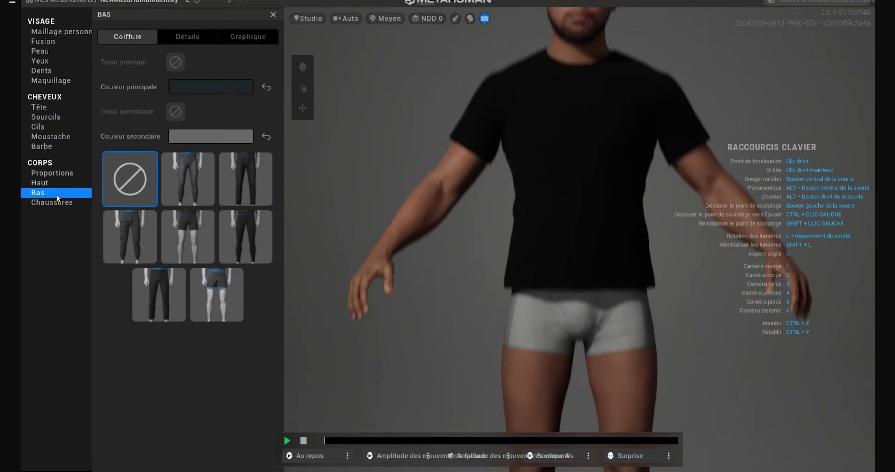
click(130, 237)
click(58, 204)
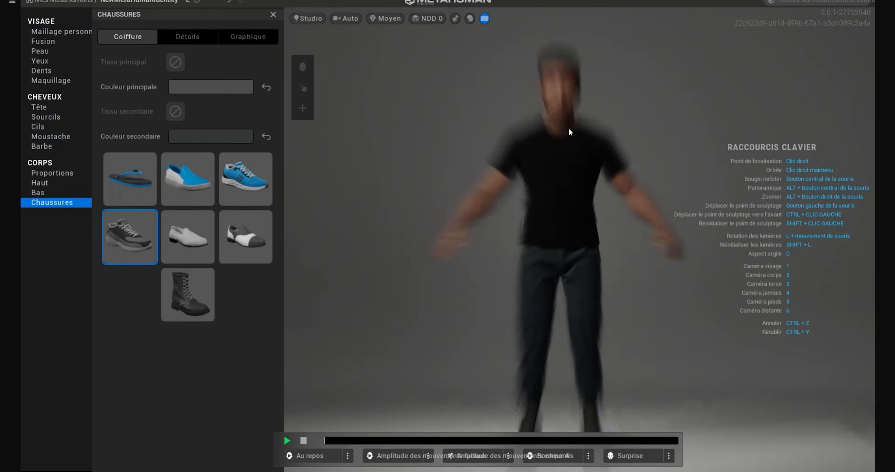
- Set the preview lighting to Extérieur and the render quality to Haut (Ray tracing)
click(307, 18)
click(393, 96)
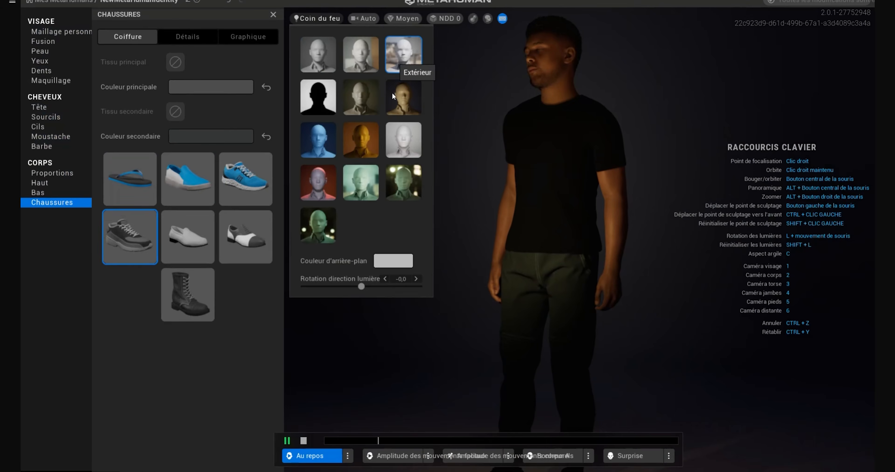
click(403, 54)
click(395, 18)
click(399, 60)
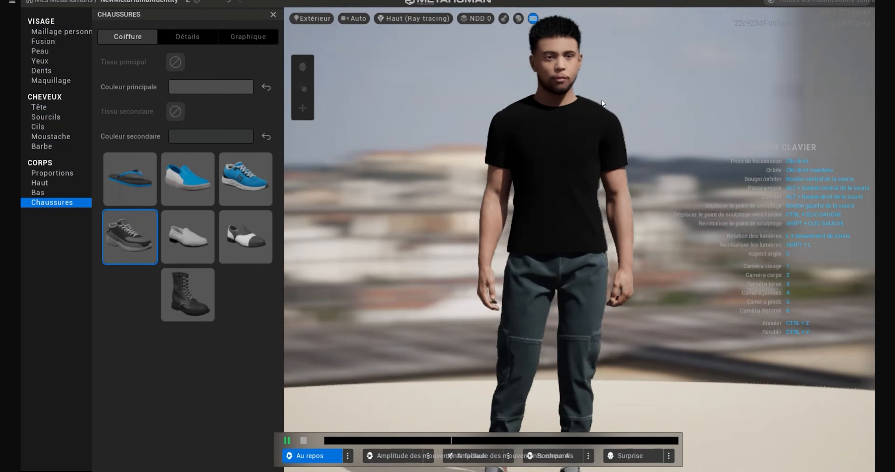
right_drag(601, 100, 436, 95)
- Rename the MetaHuman as TutoMH and choose the Highest Quality download for it in Bridge
double_click(163, 1)
text(TutoMH)
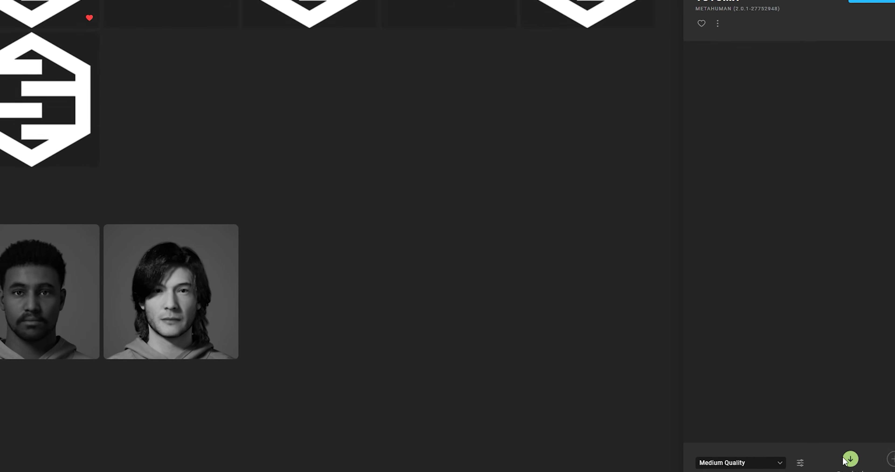
click(726, 453)
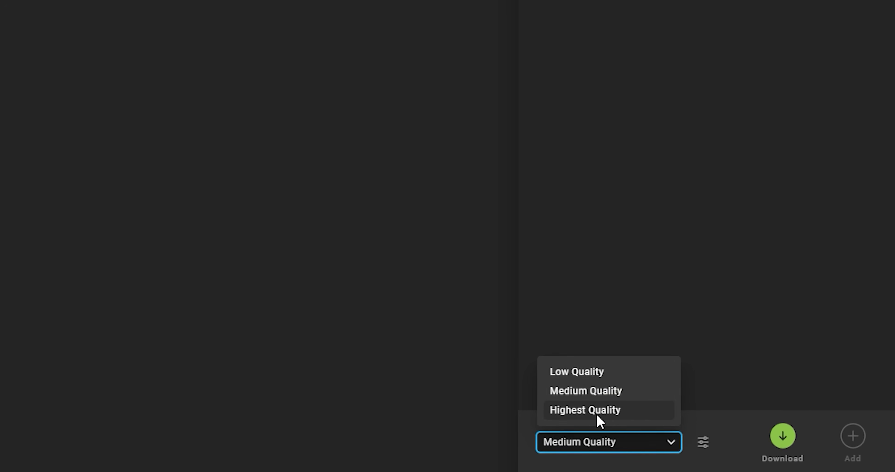
click(673, 446)
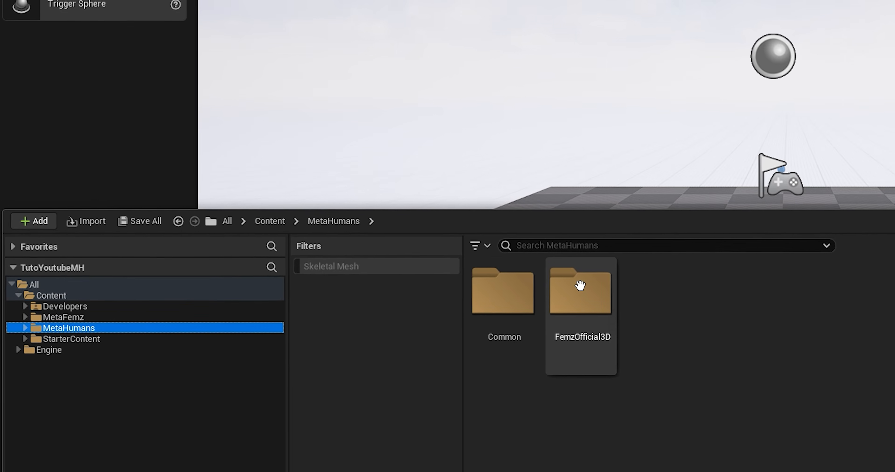
- Place the BP_FemzOfficial3D blueprint from the MetaHumans/FemzOfficial3D folder on the floor of the Main level
double_click(577, 289)
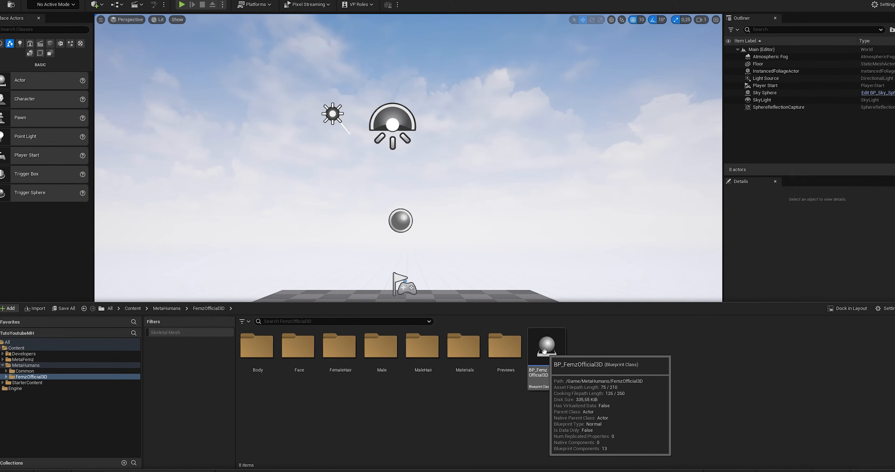
click(544, 350)
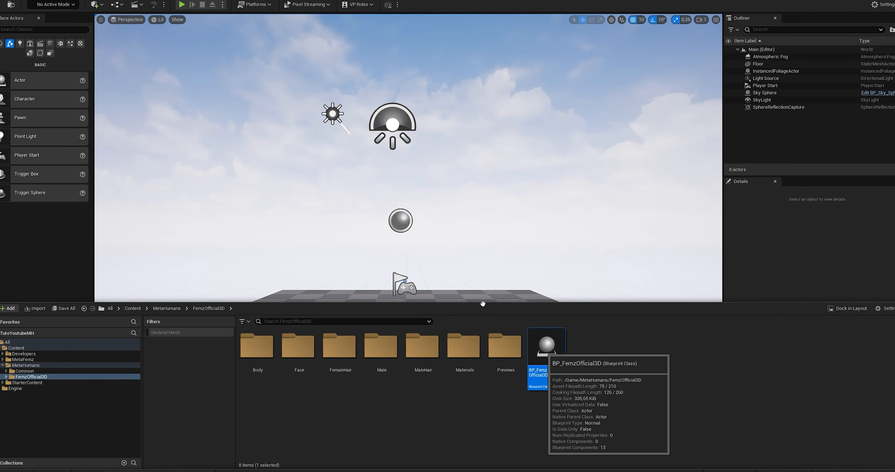
drag(442, 281, 443, 283)
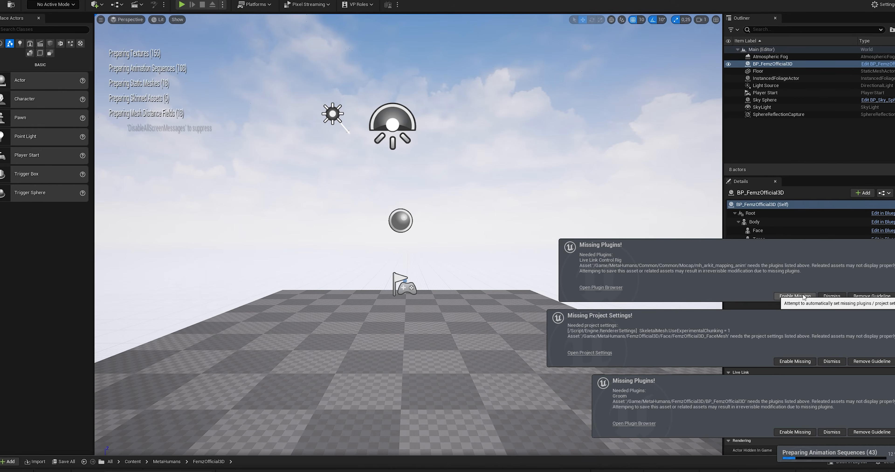
- Enable the missing Live Link Control Rig and Groom plugins and the experimental chunking project setting required by the MetaHuman
click(803, 296)
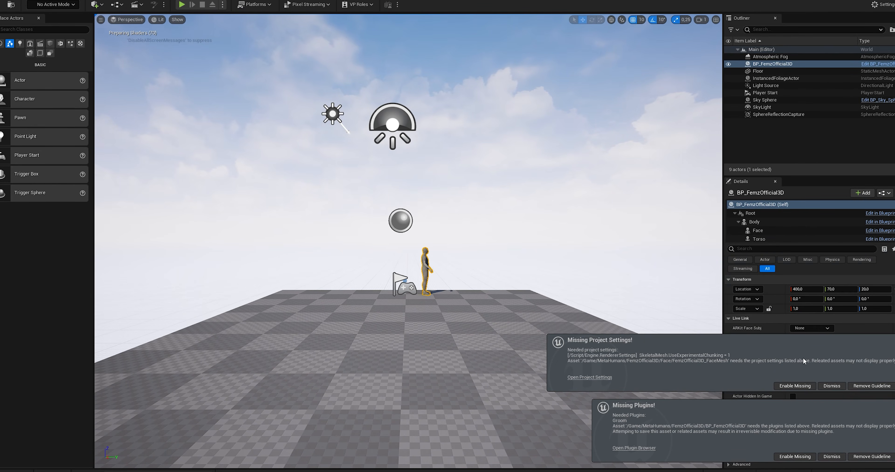
click(796, 386)
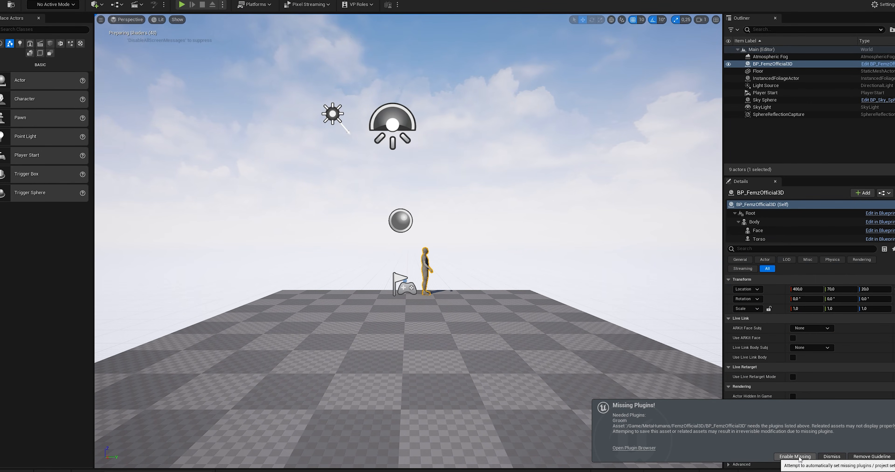
click(799, 457)
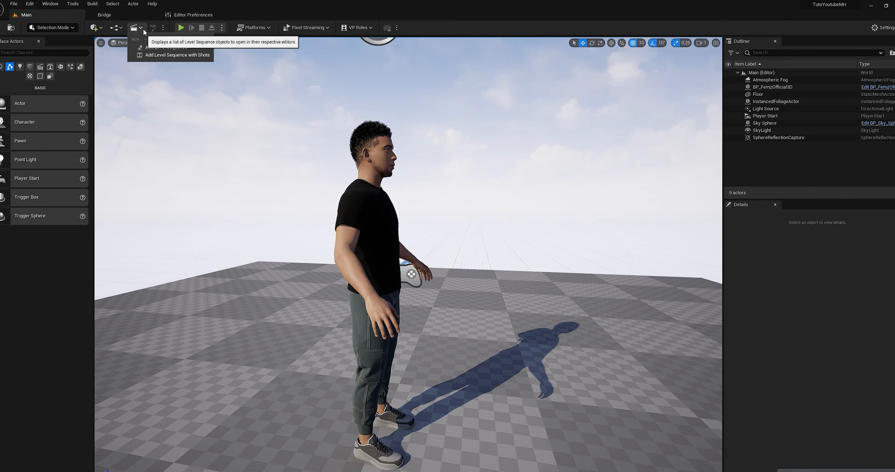
- Create a level sequence with shots using the default settings and add a new camera as its current camera cut
click(136, 4)
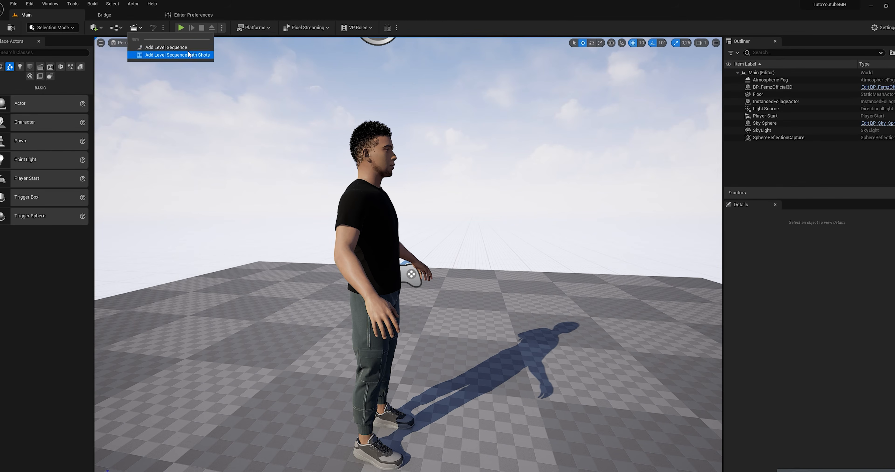
click(168, 56)
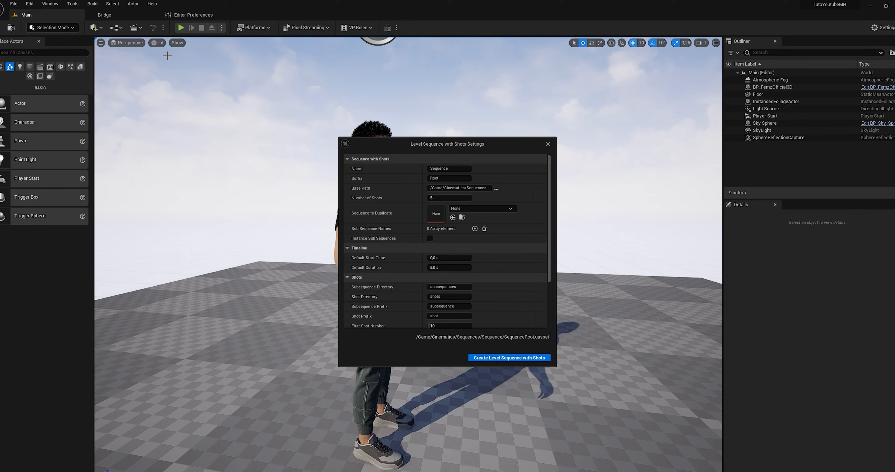
click(507, 358)
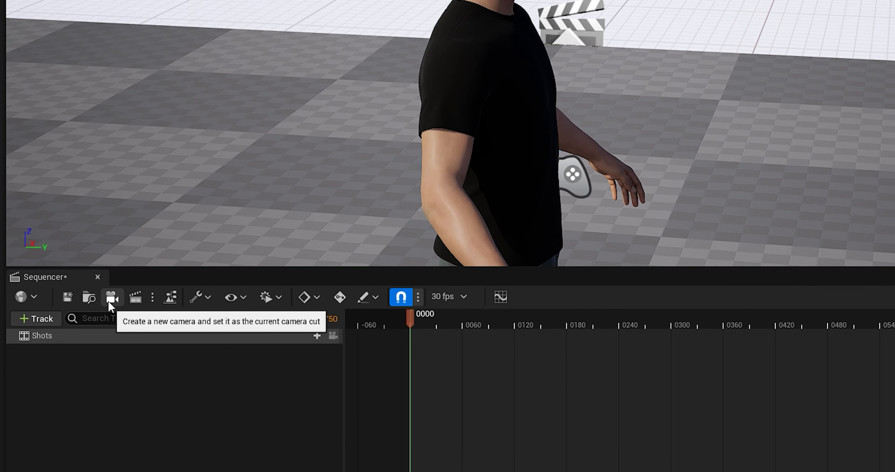
click(110, 299)
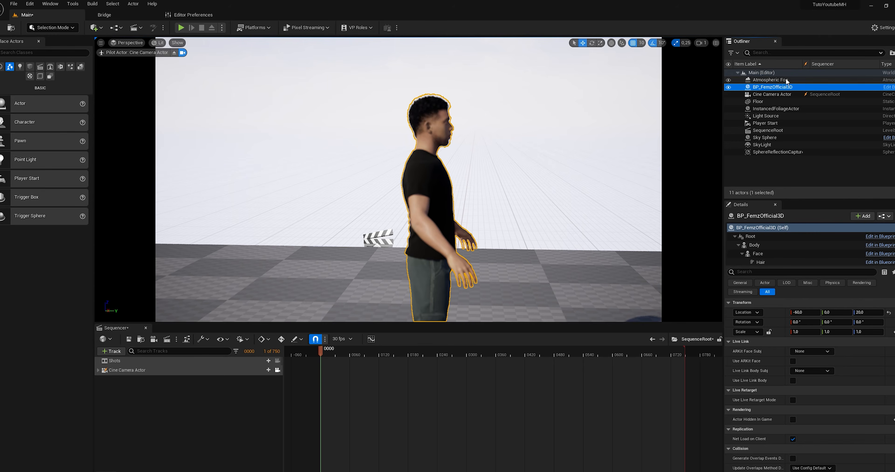
- Add BP_FemzOfficial3D to the sequence, rotate it 90° to face the camera and frame the shot on its face
drag(768, 87, 180, 407)
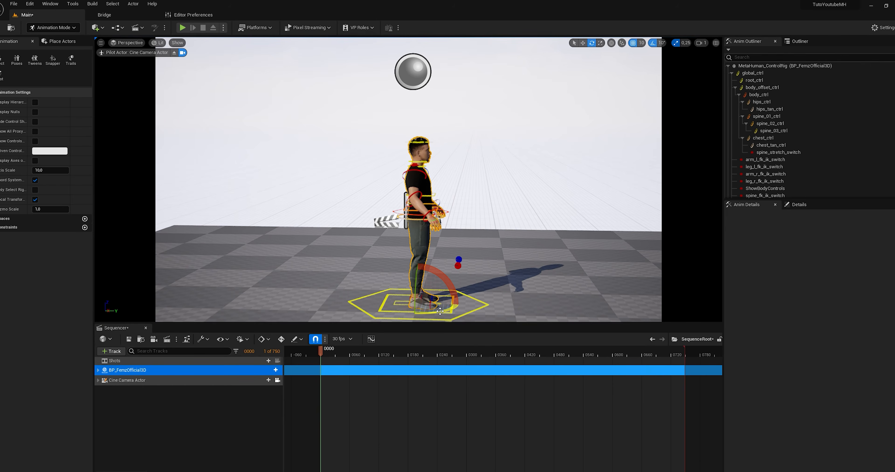
drag(439, 311, 462, 308)
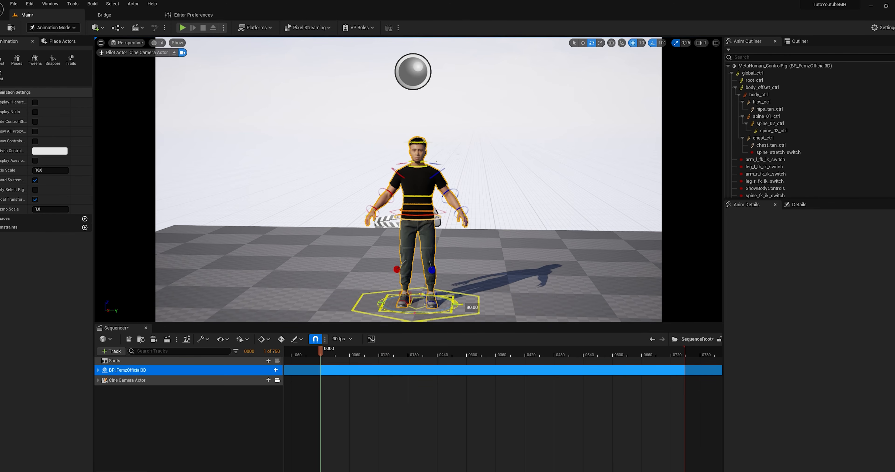
scroll(425, 172, up, 4)
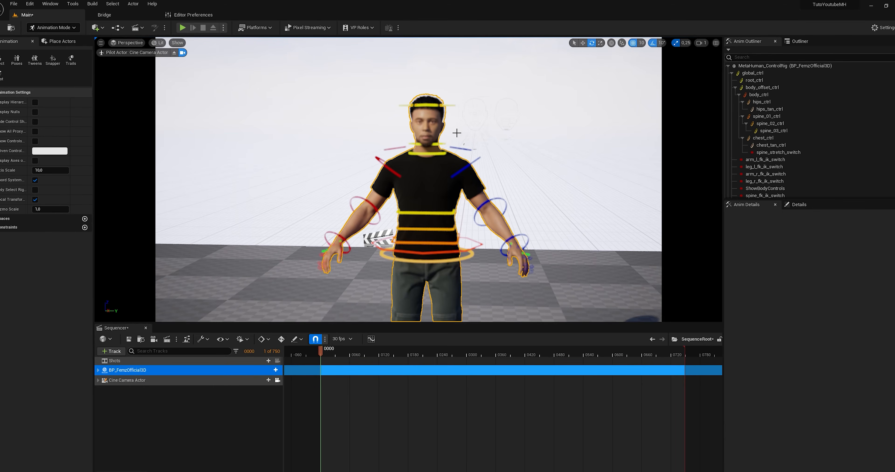
scroll(456, 133, up, 3)
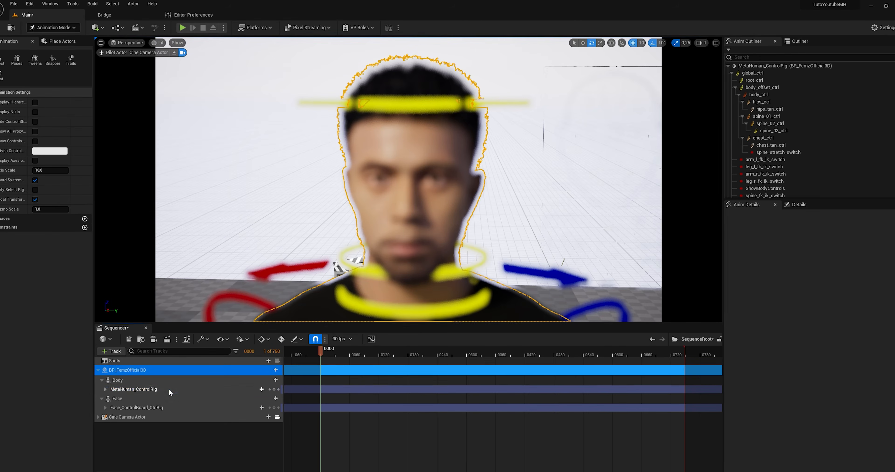
- Delete the MetaHuman_ControlRig and Face_ControlBoard_CtrlRig tracks from the Body and Face of BP_FemzOfficial3D
click(169, 389)
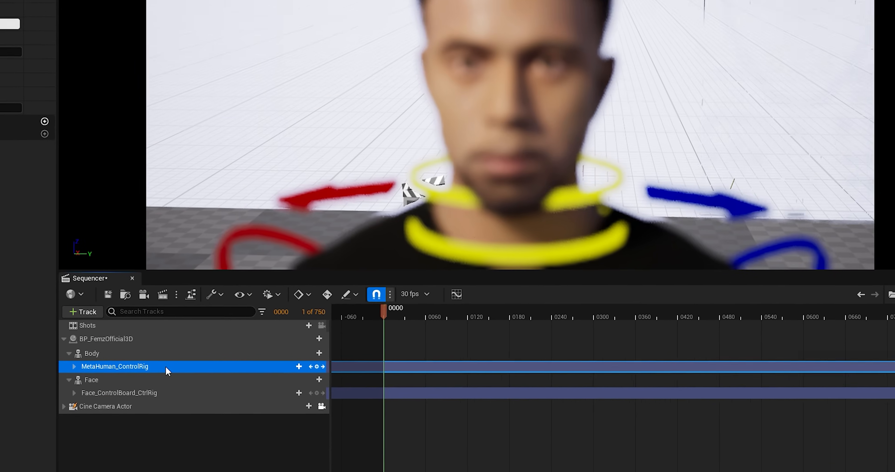
key(Delete)
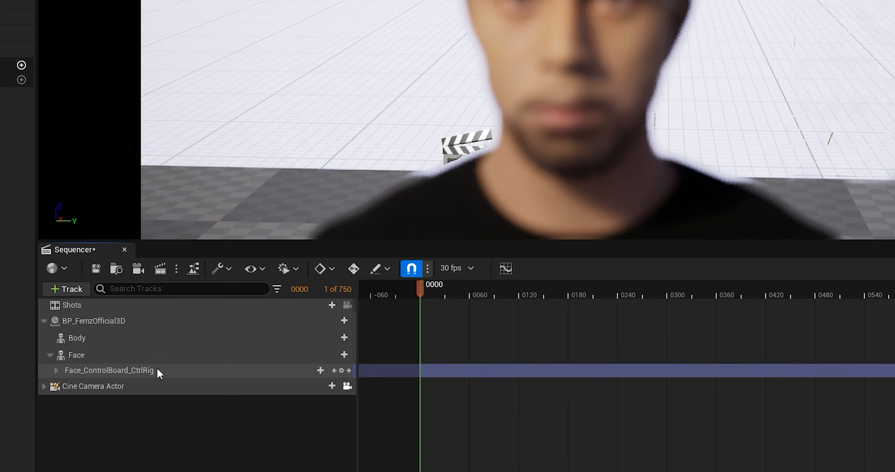
click(158, 371)
key(Delete)
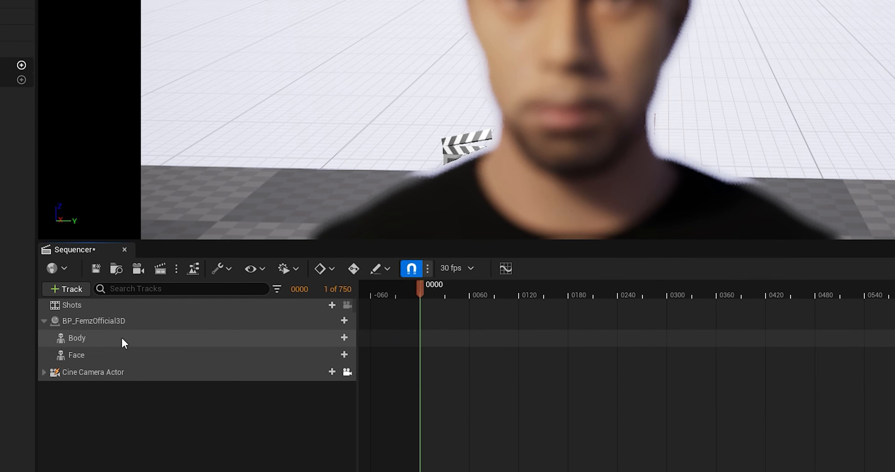
- Adjust the Cine Camera Actor's manual focus distance to bring the MetaHuman's face into focus
click(91, 372)
click(44, 372)
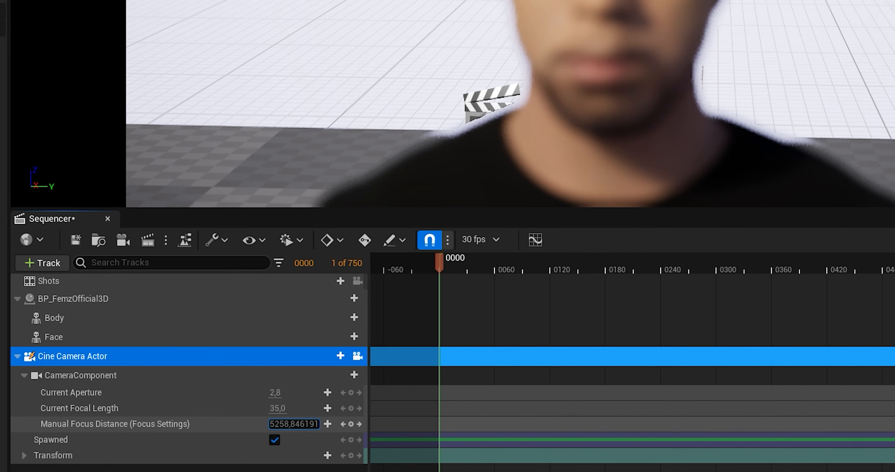
drag(294, 424, 313, 424)
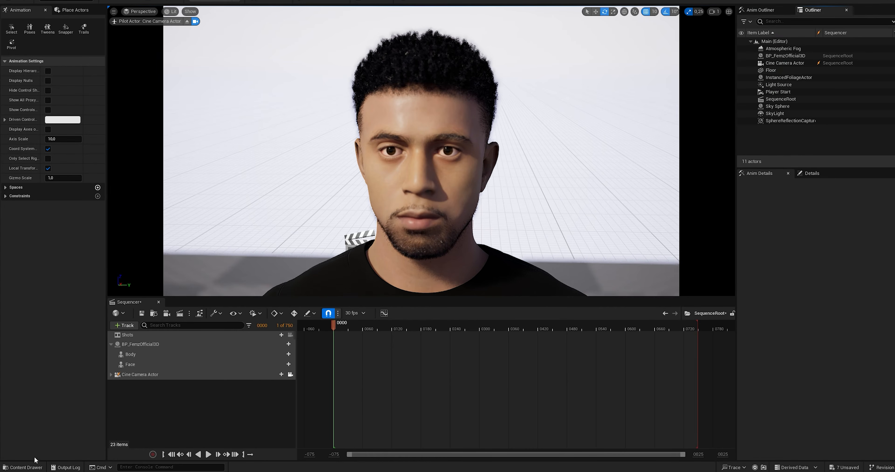
- Set up a duplicate-and-retarget of AnimationVisage1 from the MetaFemz folder using the RTG_metahuman IK Retargeter
click(34, 467)
click(396, 352)
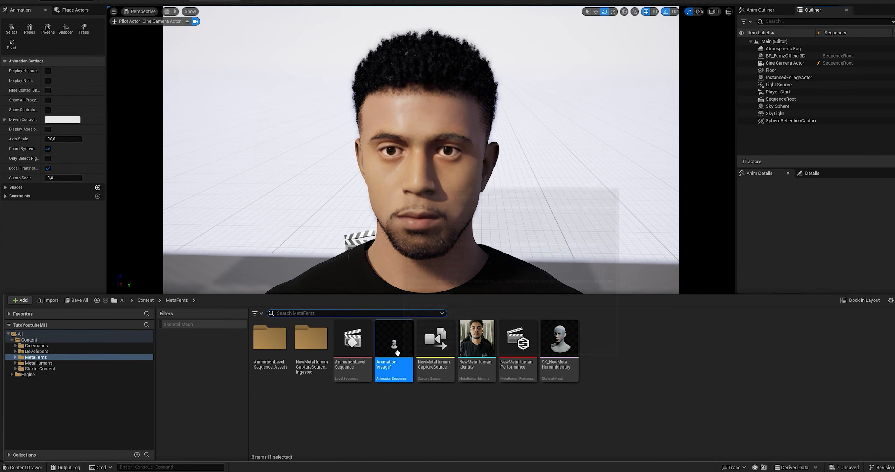
right_click(397, 353)
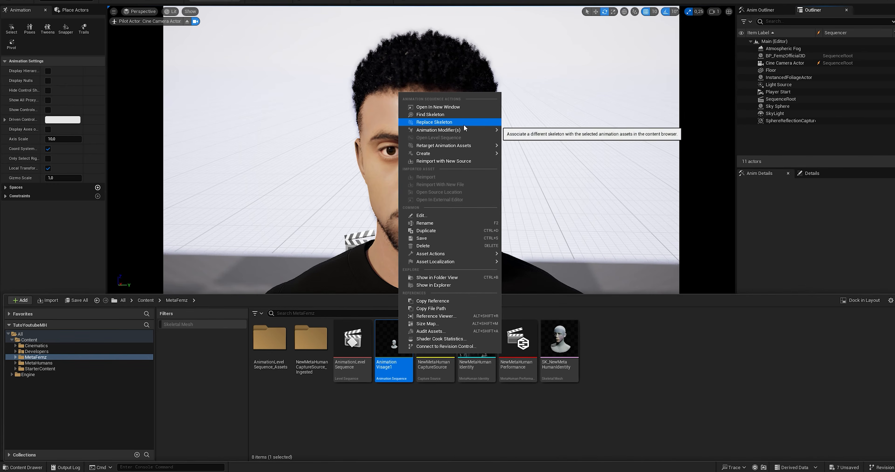
mouse_move(470, 149)
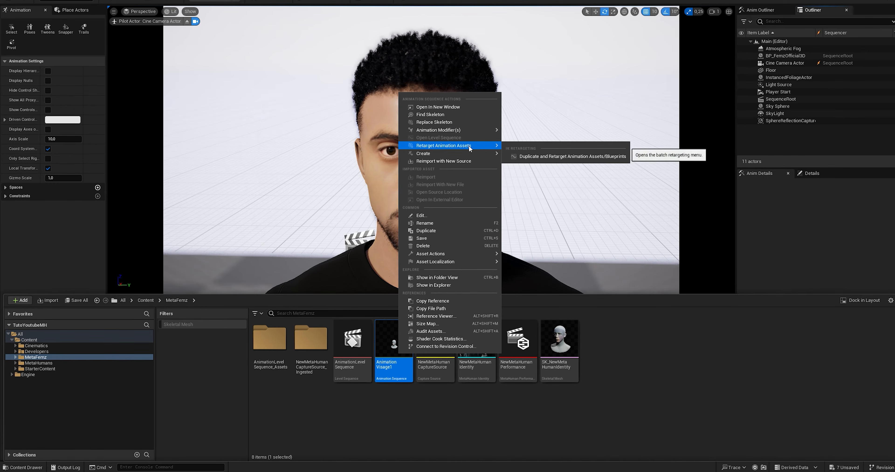
click(544, 157)
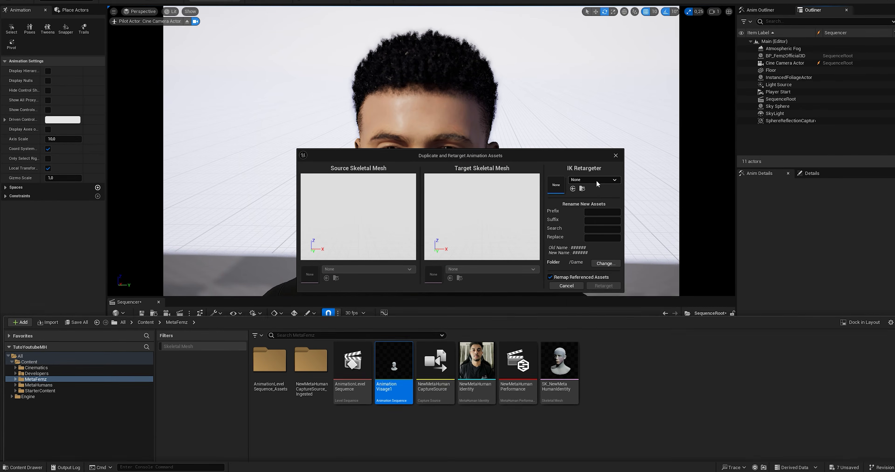
click(597, 180)
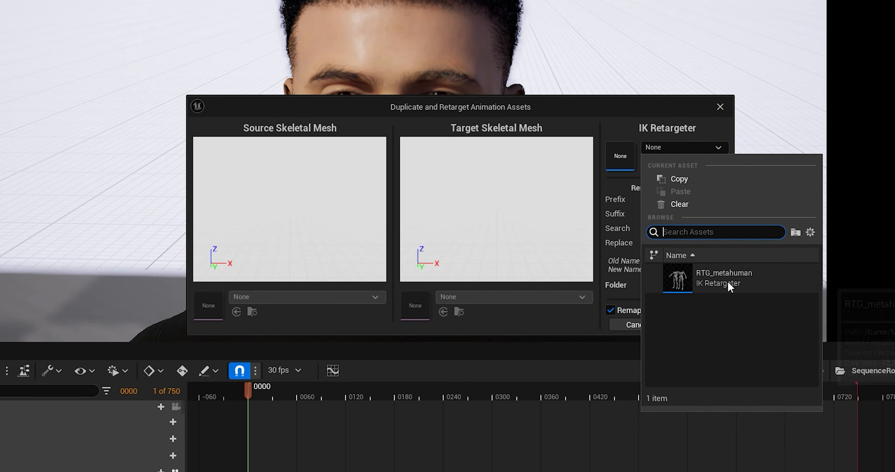
click(728, 282)
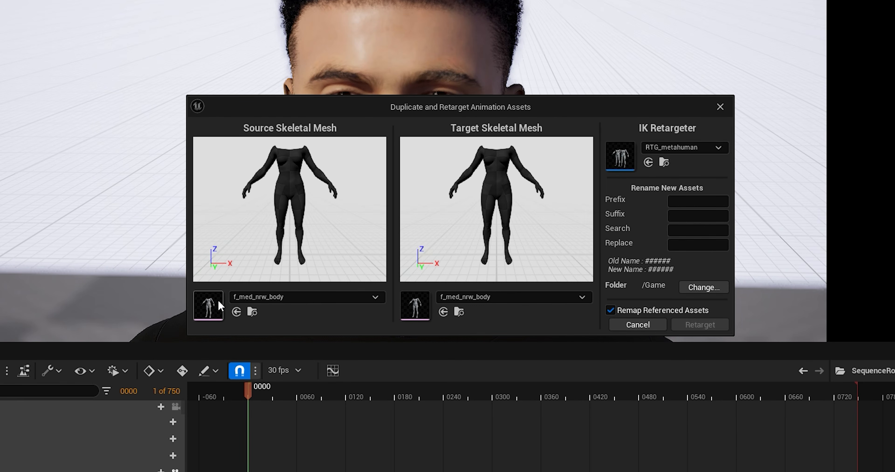
- Set the target skeletal mesh to m_med_nrw_body and retarget the animation into the Game folder
click(544, 298)
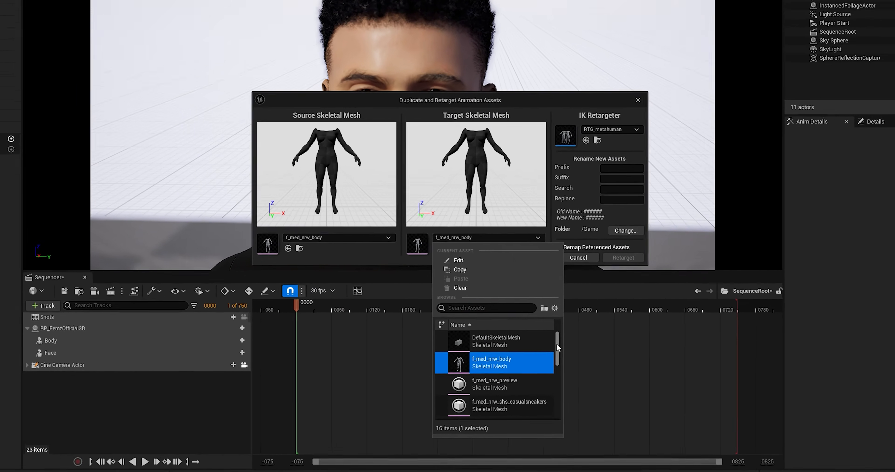
scroll(572, 401, down, 2)
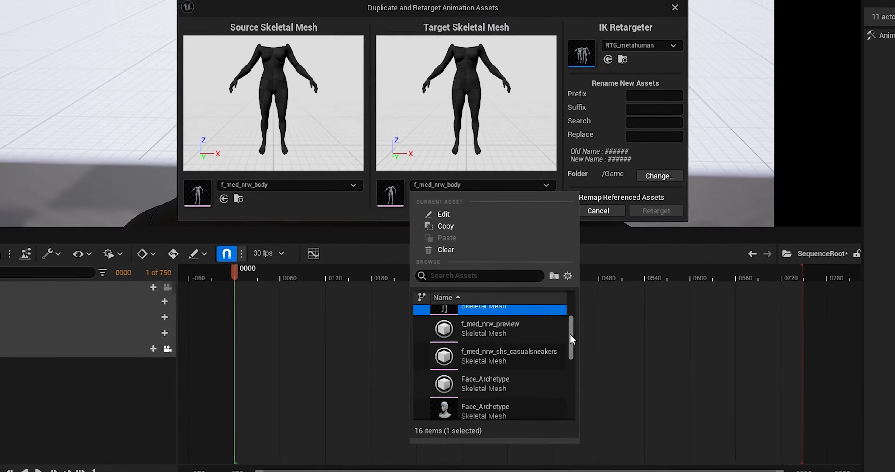
scroll(572, 338, down, 3)
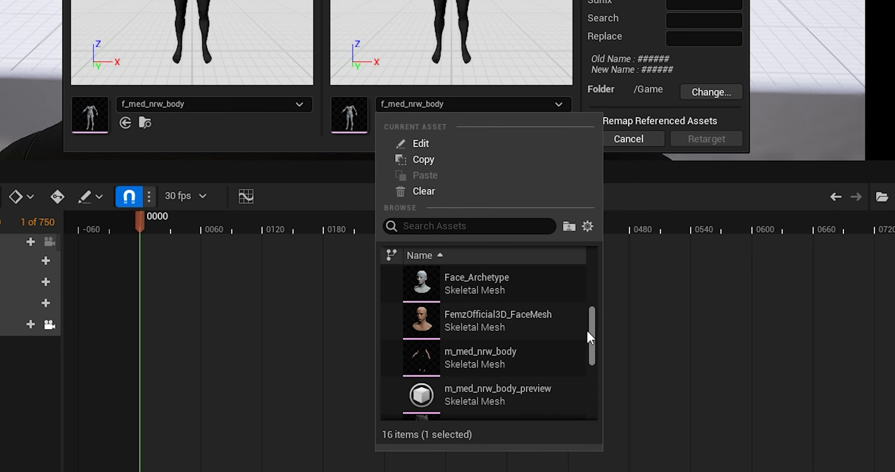
scroll(435, 336, down, 1)
click(436, 335)
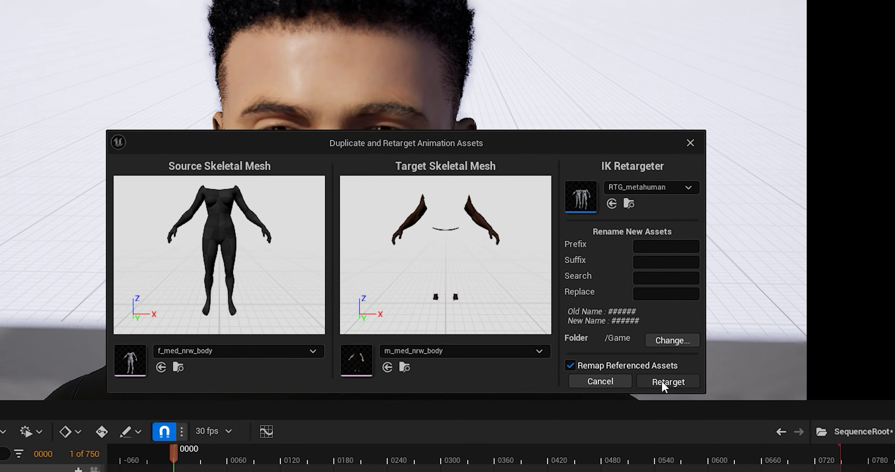
click(668, 382)
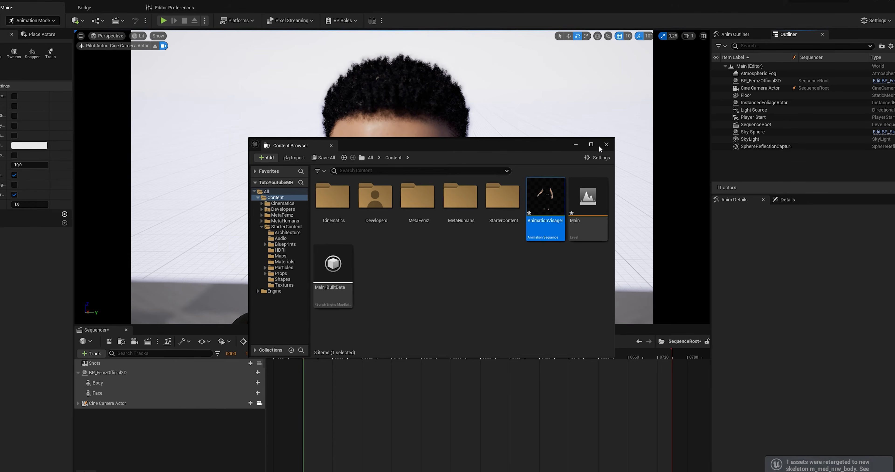
- Add the retargeted AnimationVisage1 animation to the Body track and scrub through the timeline to preview it
click(257, 383)
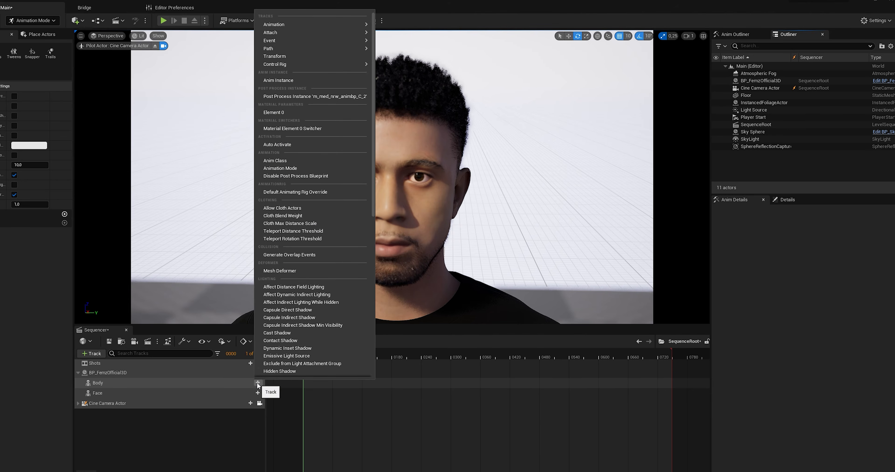
mouse_move(357, 25)
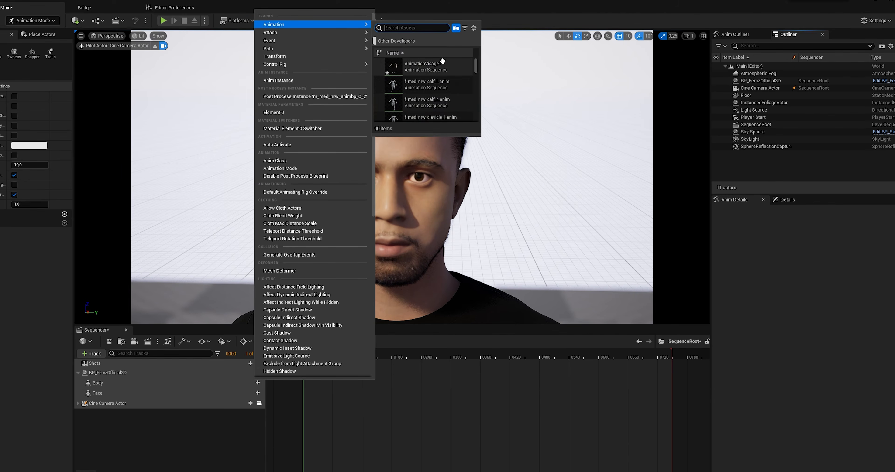
click(423, 69)
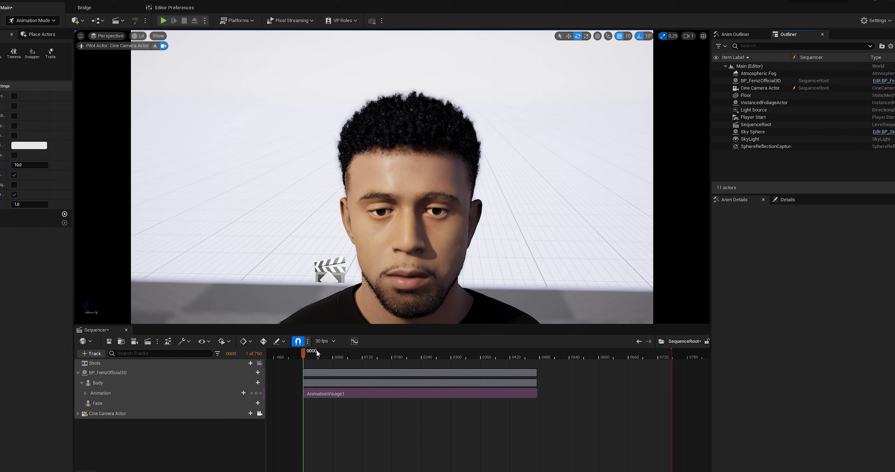
drag(317, 353, 491, 349)
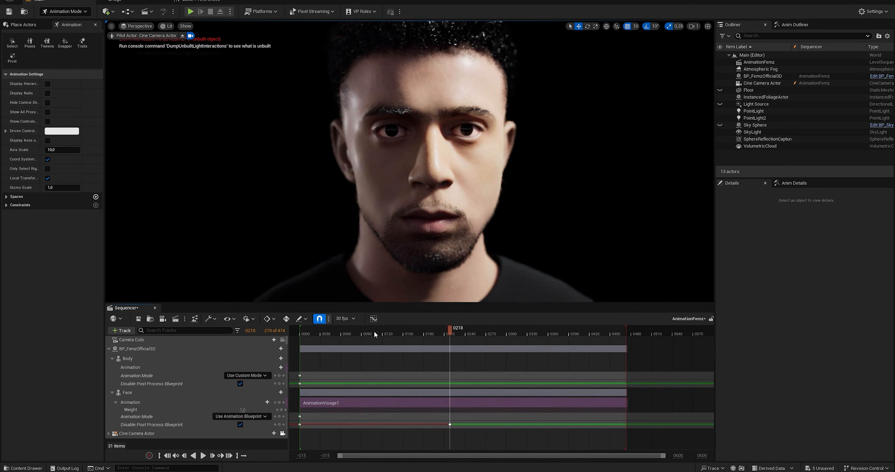
- Play back part of the facial performance in the AnimationFemz sequence to check the face and head movement
drag(378, 336, 331, 330)
key(space)
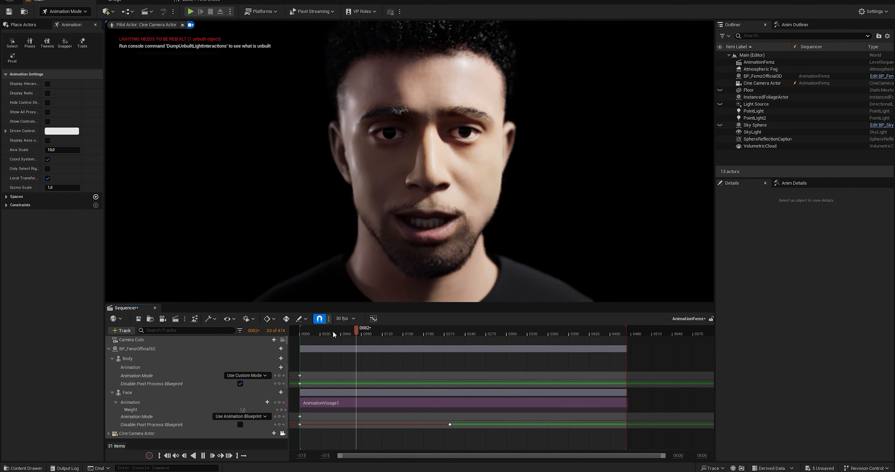
click(416, 331)
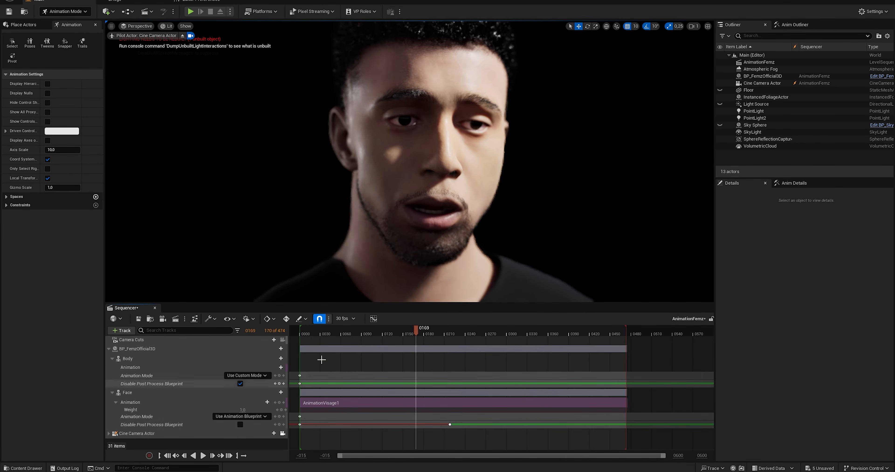
- Bake the Face component's animation into a new animation sequence named Face_Femz
click(156, 393)
right_click(157, 393)
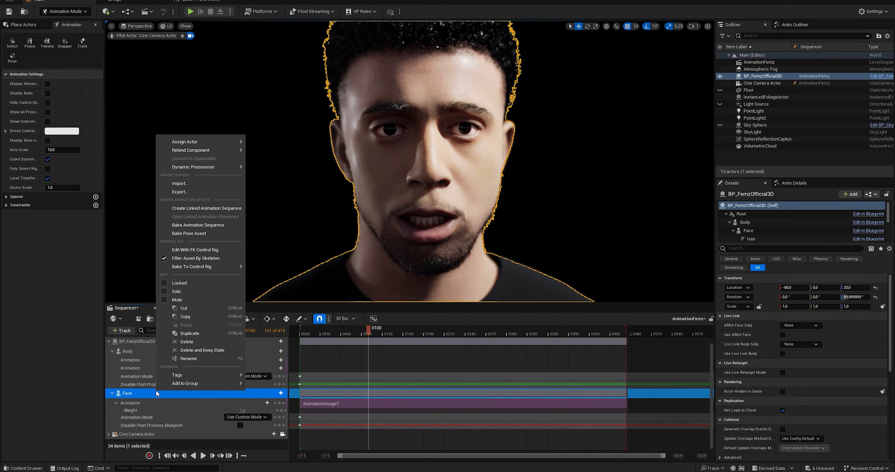
click(214, 225)
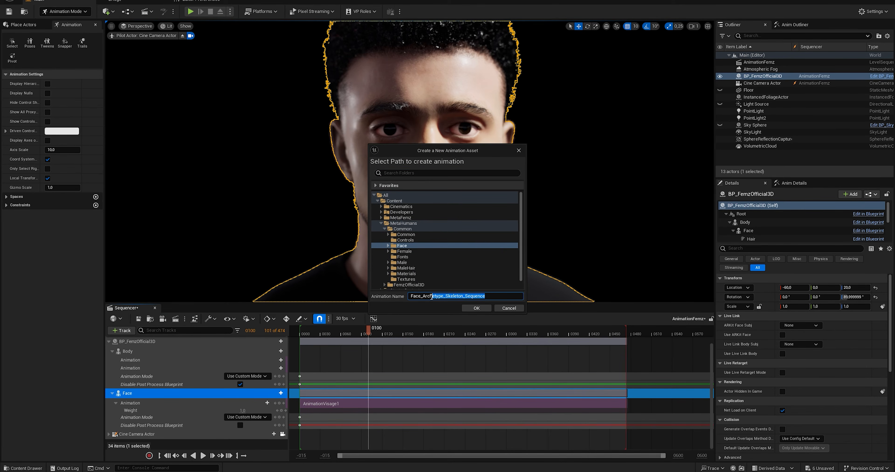
key(Return)
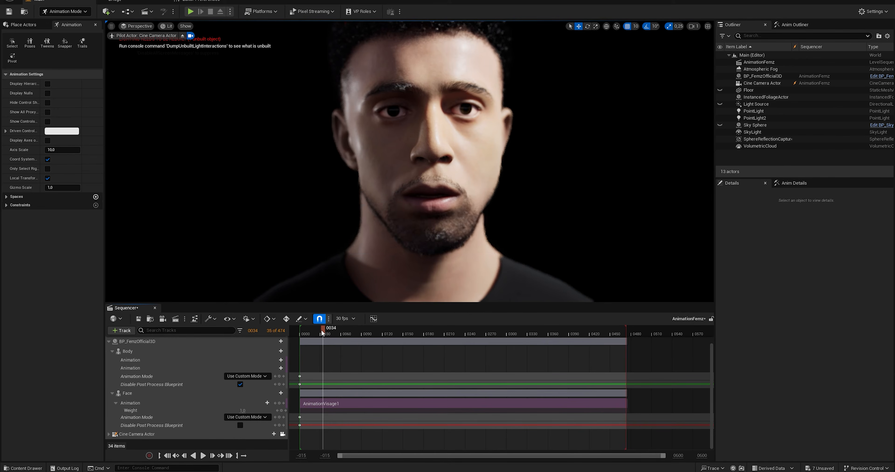
- Add Face_Femz to the Face track starting at frame 0 and delete the original AnimationVisage1 section there
drag(322, 331, 426, 328)
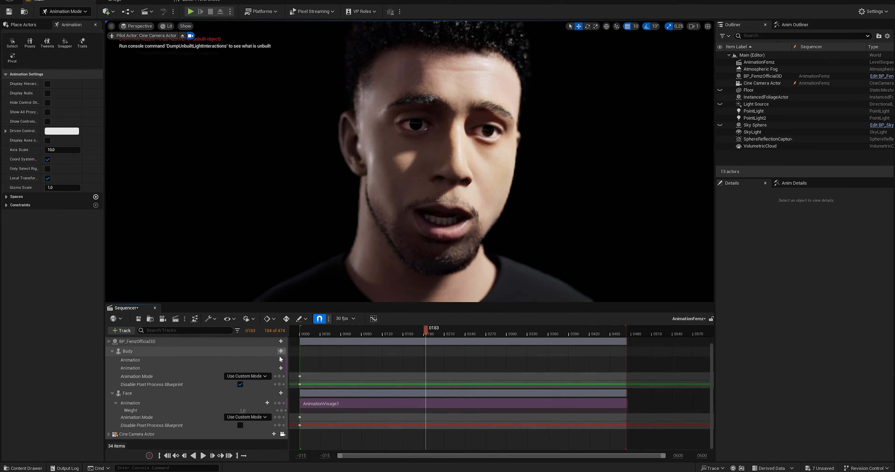
click(267, 403)
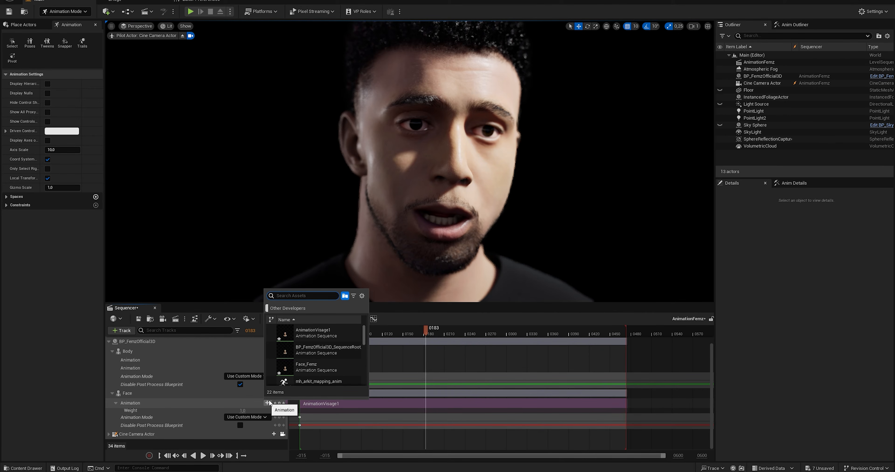
click(317, 367)
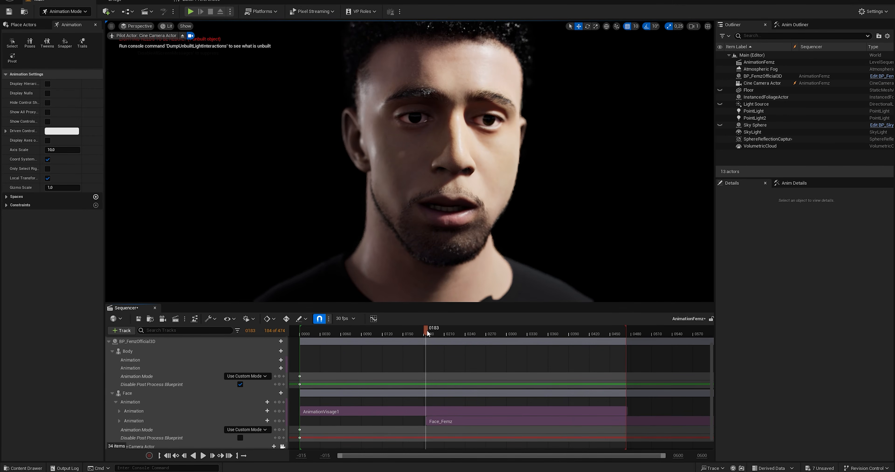
drag(444, 421, 319, 419)
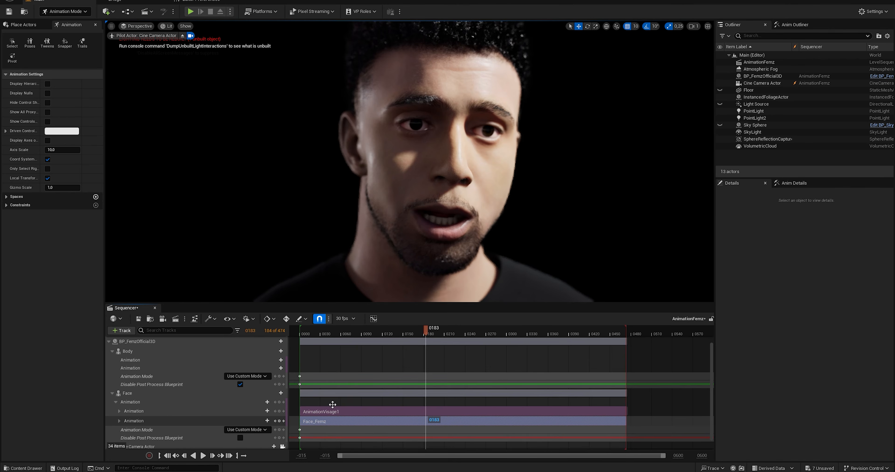
drag(435, 330, 318, 333)
click(466, 410)
key(Delete)
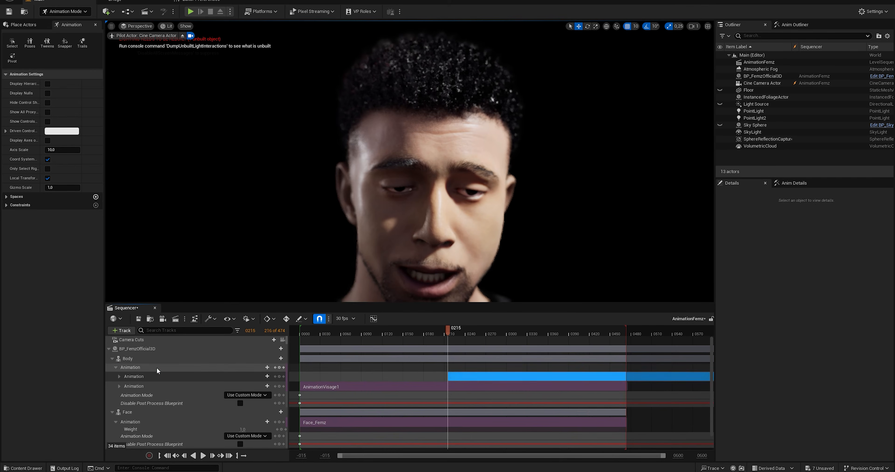
- Align the Body track's Face_Femz section to frame 0, delete its AnimationVisage1 section and scrub through the result
drag(471, 377, 325, 379)
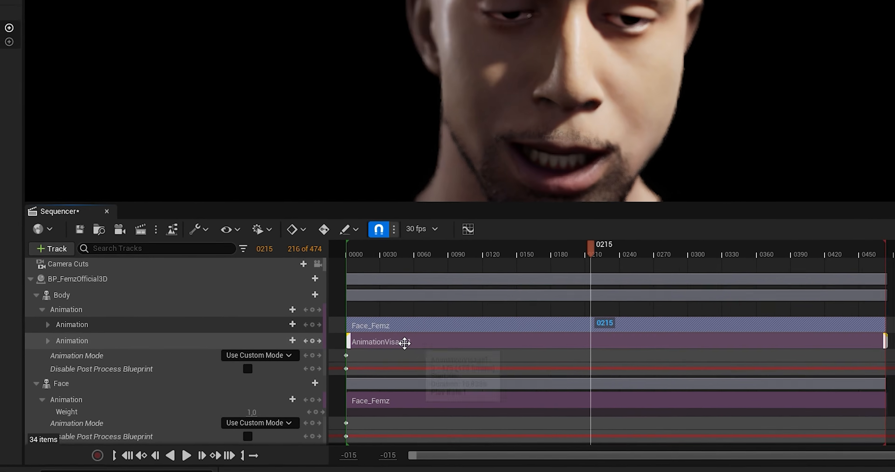
click(405, 343)
key(Delete)
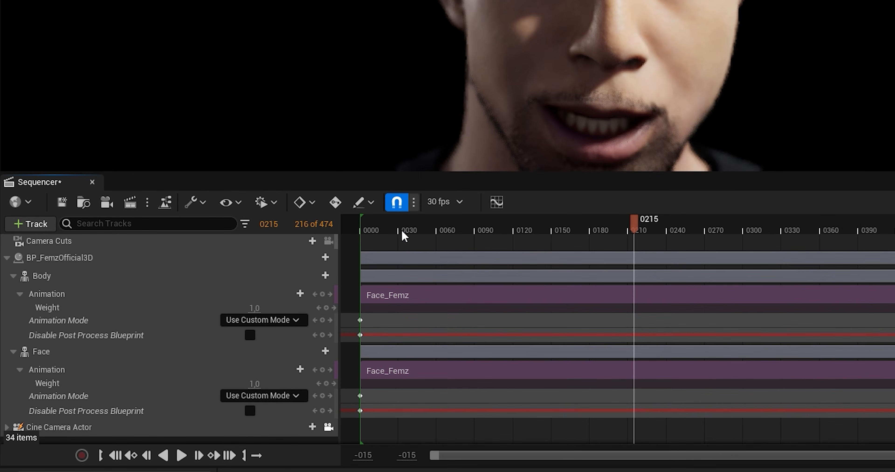
drag(384, 252, 560, 222)
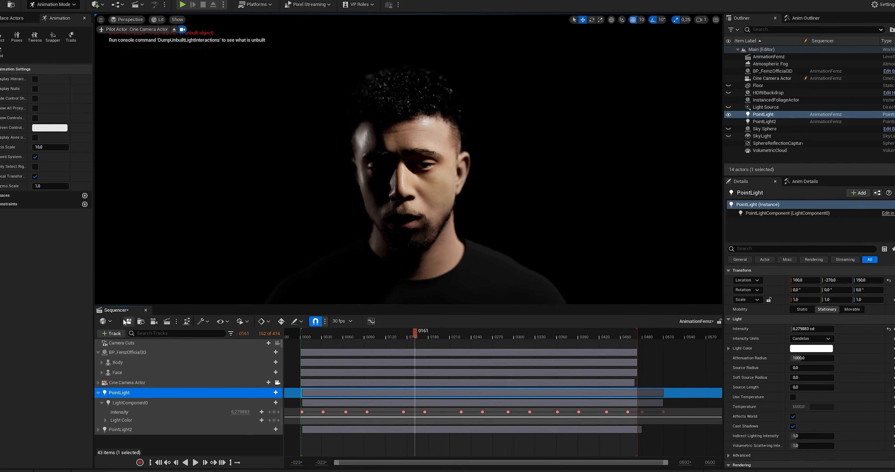
- Save the sequence, send it to the Movie Render Queue and set its output directory to a folder under D:/3D/3D Video
click(129, 322)
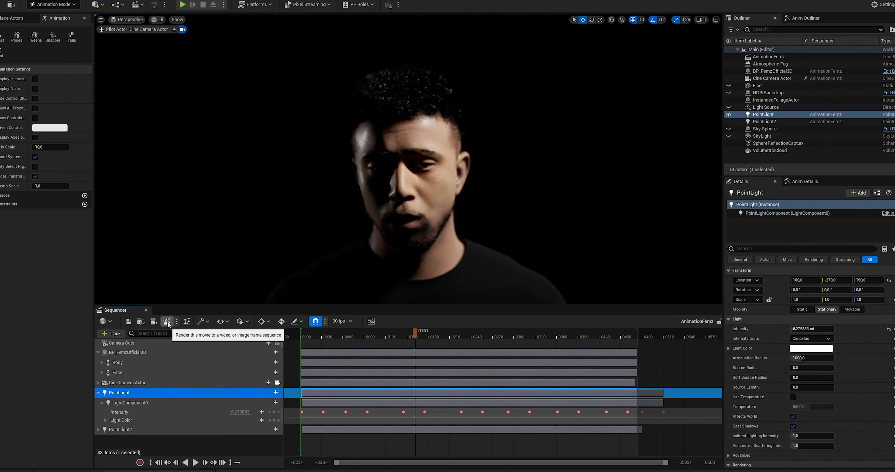
click(167, 322)
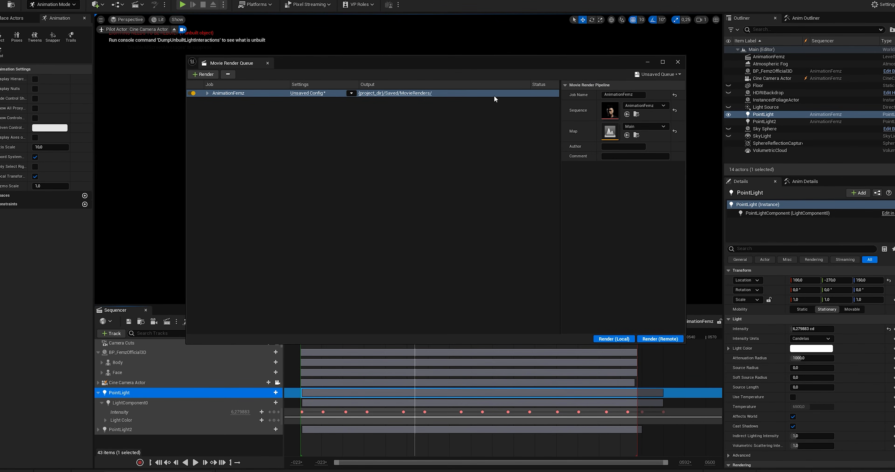
click(306, 93)
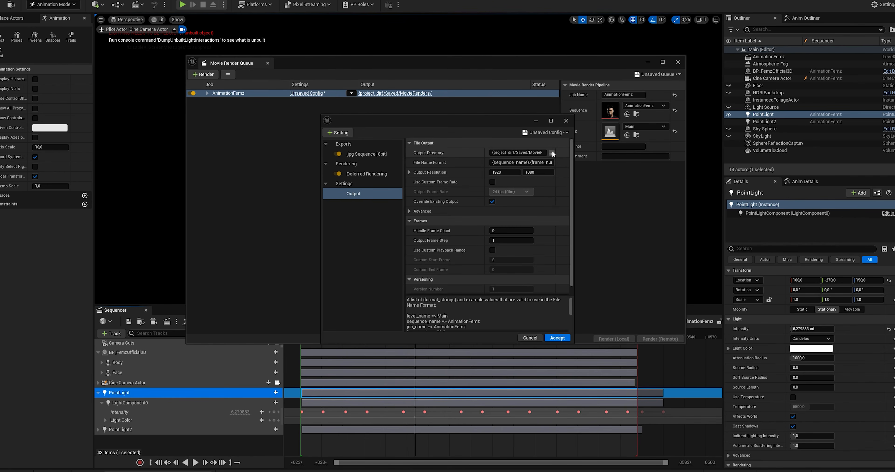
click(552, 153)
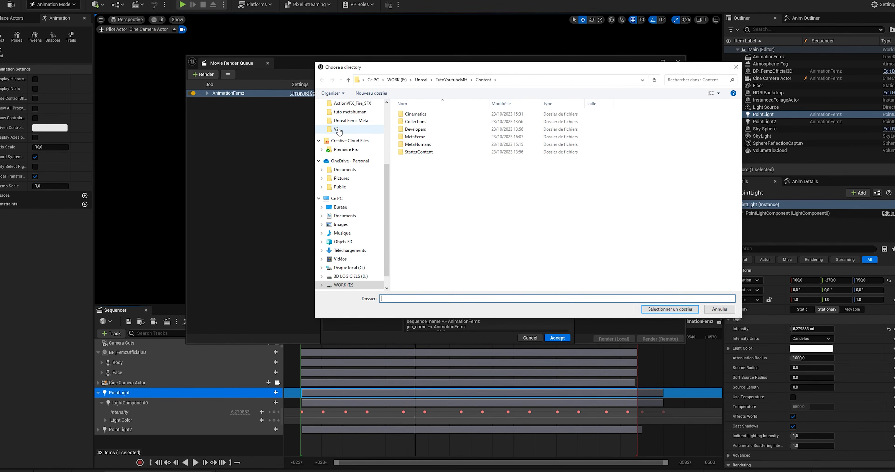
click(337, 130)
click(679, 309)
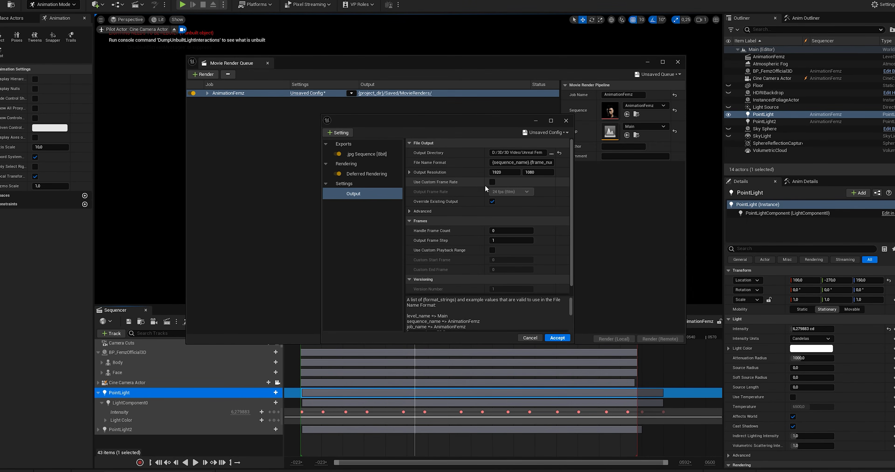
- Disable the jpg export and add a 16-bit exr sequence export with DWAB compression
click(352, 144)
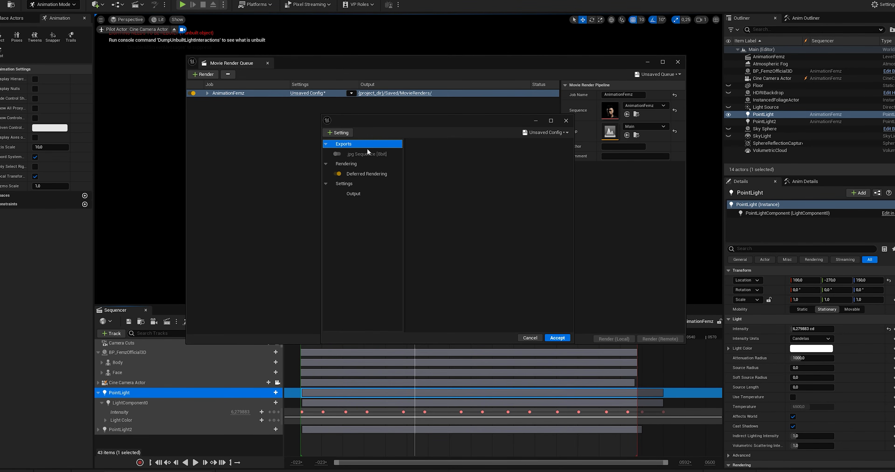
click(365, 155)
click(344, 133)
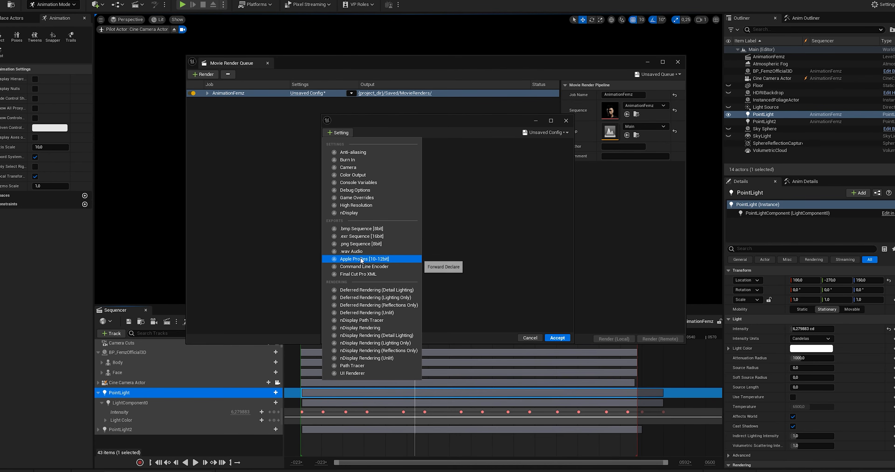
click(363, 236)
click(509, 152)
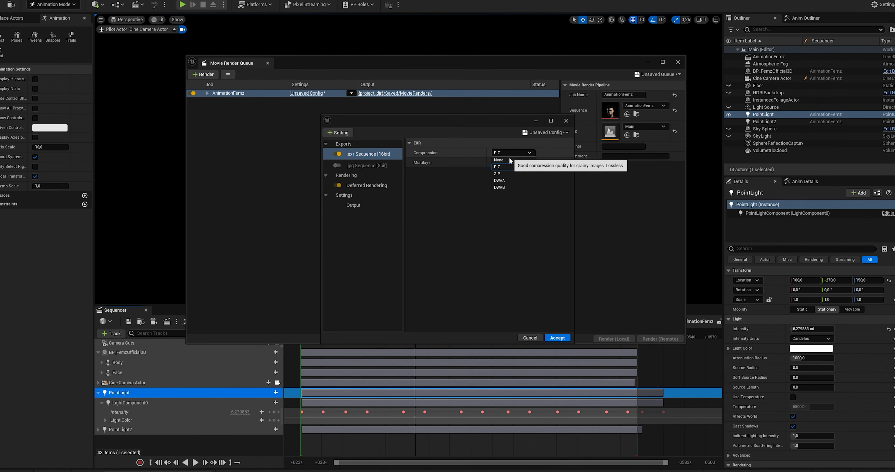
click(500, 188)
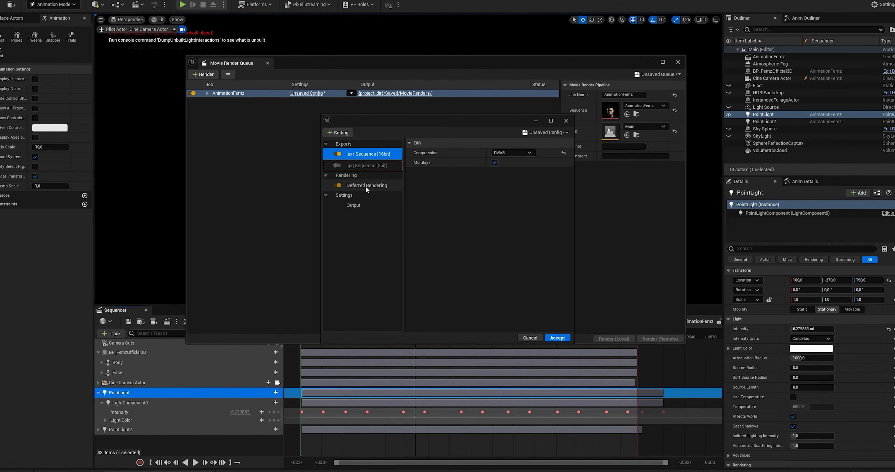
- Add anti-aliasing with 4 spatial and 5 temporal samples, override the method with None, and start the local render
click(347, 135)
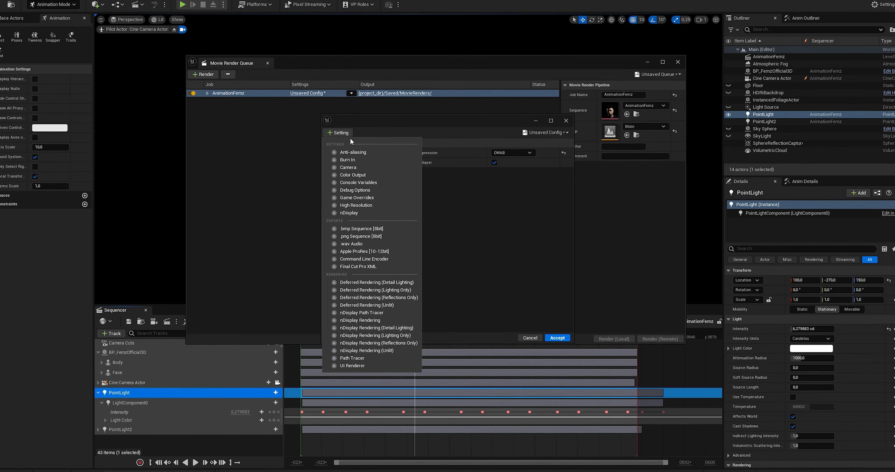
click(353, 152)
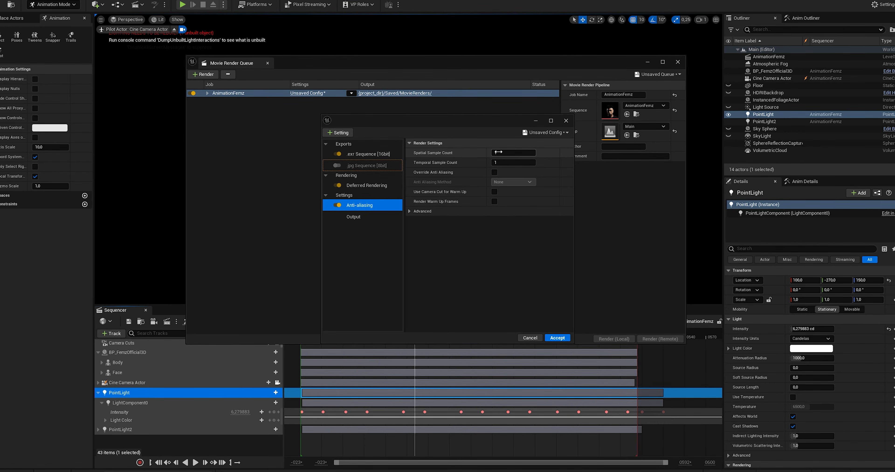
click(498, 151)
text(4)
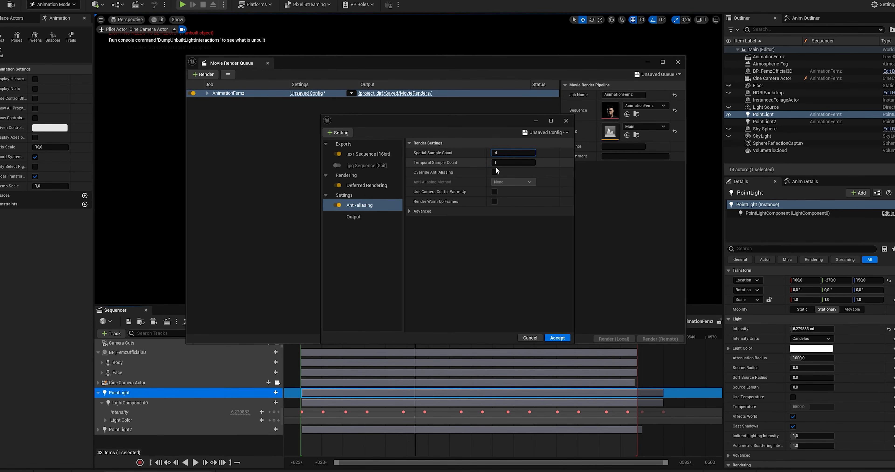
click(497, 163)
text(5)
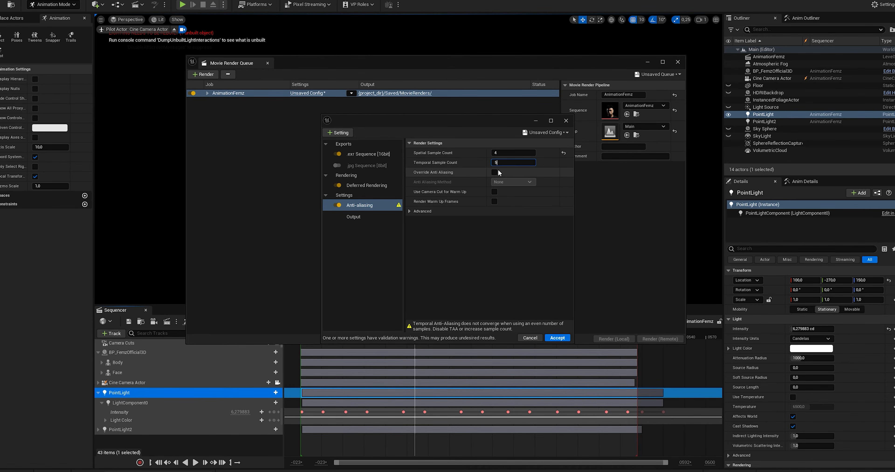
key(Return)
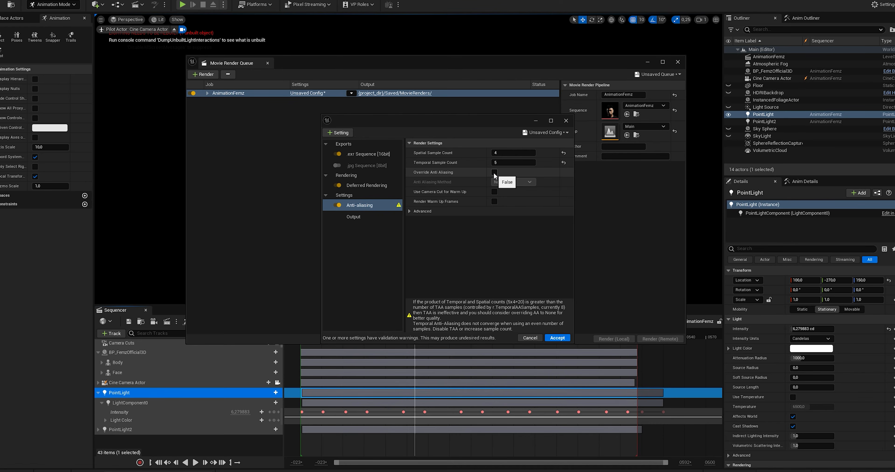
click(494, 172)
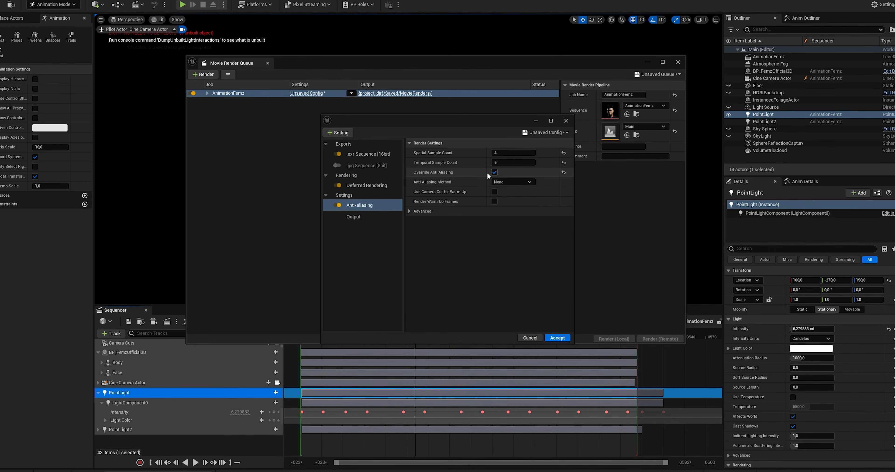
click(557, 338)
click(613, 339)
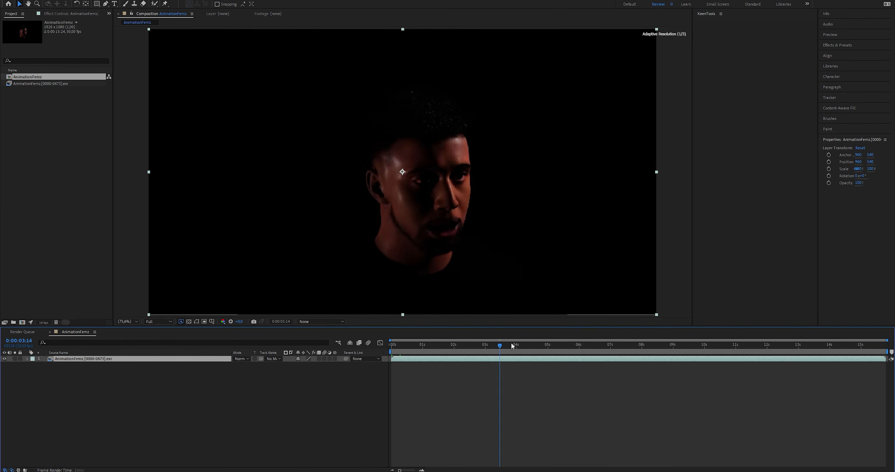
- Switch to After Effects and set the composition viewer's display color space to ACES/Rec2020
click(313, 322)
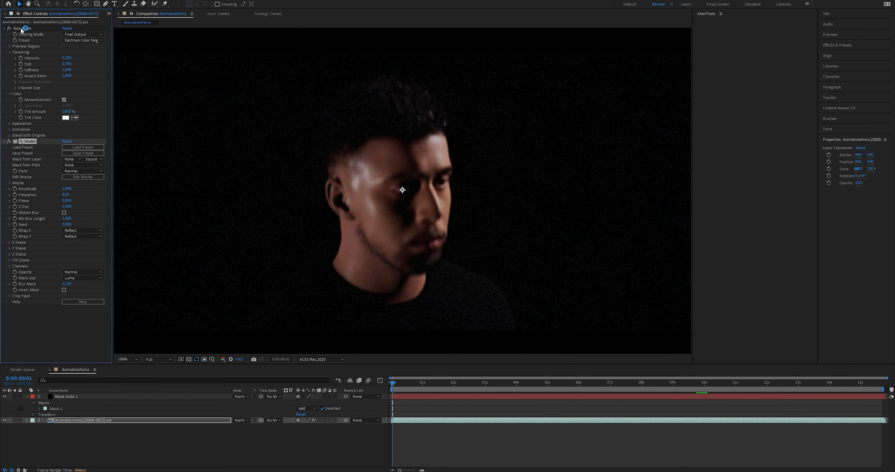
- Reduce the S_Shake effect's amplitude, frequency and Z distance on the AnimationFemz footage, enable its motion blur and preview the composition
mouse_move(64, 88)
mouse_down()
mouse_move(43, 87)
mouse_move(59, 82)
mouse_move(67, 101)
mouse_up()
key(space)
key(space)
key(space)
key(space)
key(space)
key(space)
key(space)
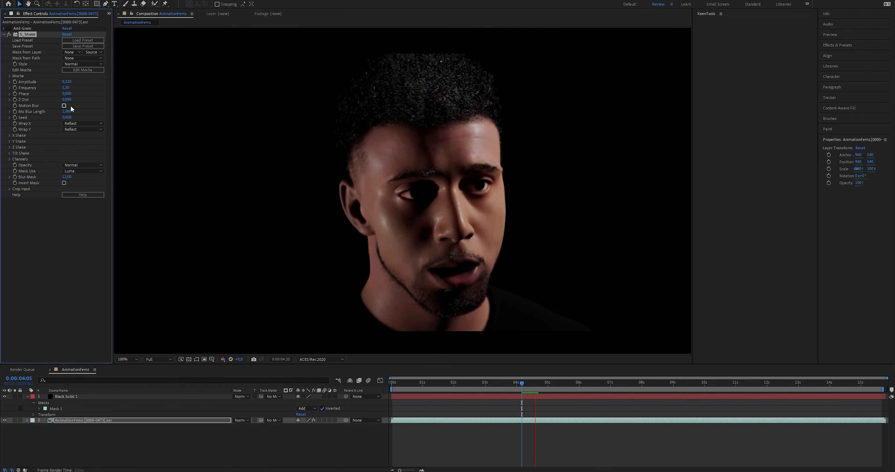
click(64, 106)
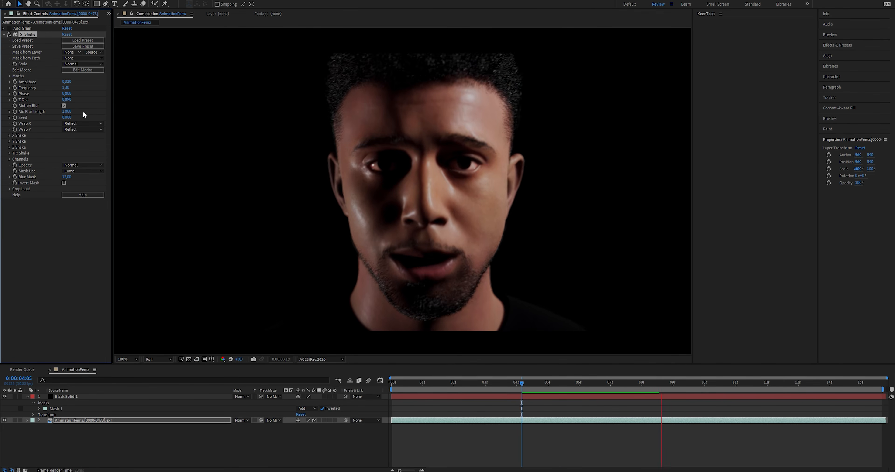
click(609, 382)
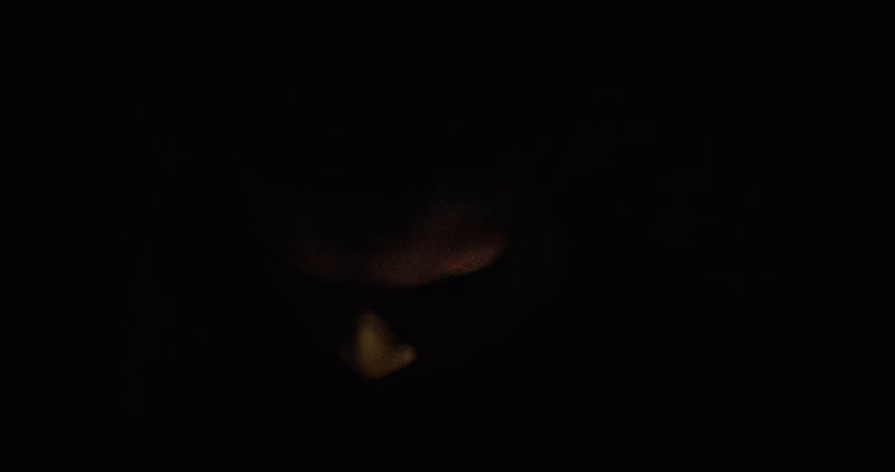